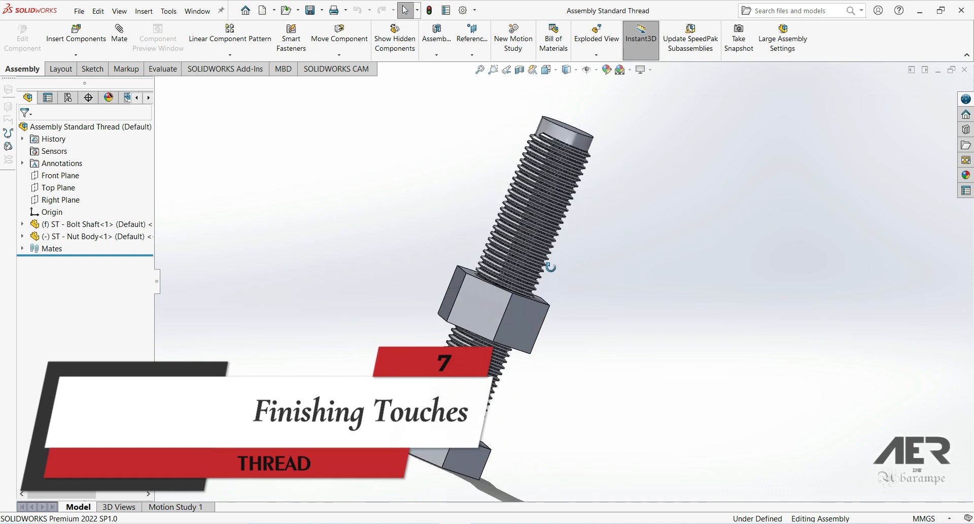
Open the bolt shaft part from the assembly for editing in its own window
middle_click_drag(420, 428, 398, 425)
left_click(404, 427)
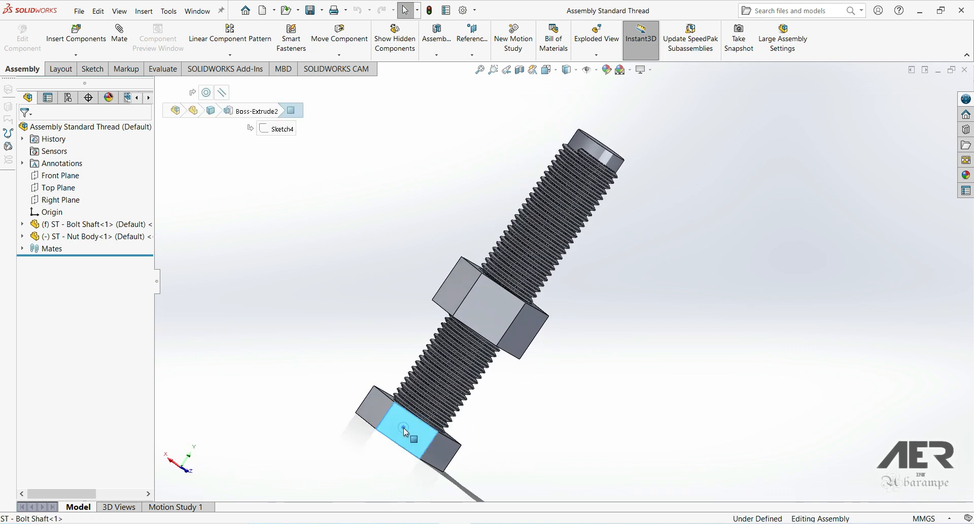
left_click(435, 371)
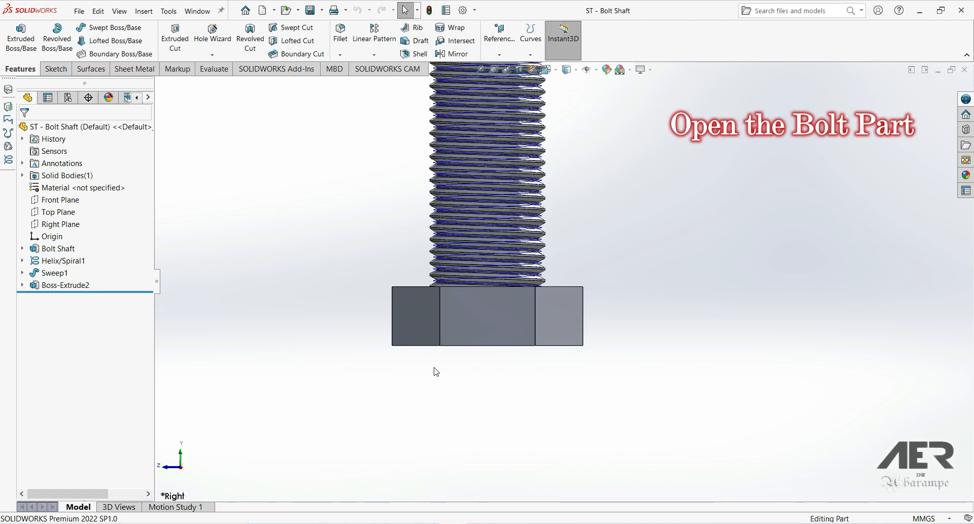
Start a new sketch on the flat outer face of the hexagonal bolt head
middle_click_drag(474, 351, 629, 255)
mouse_move(401, 327)
middle_mouse_down()
mouse_move(406, 379)
mouse_move(446, 377)
mouse_move(392, 383)
middle_mouse_up()
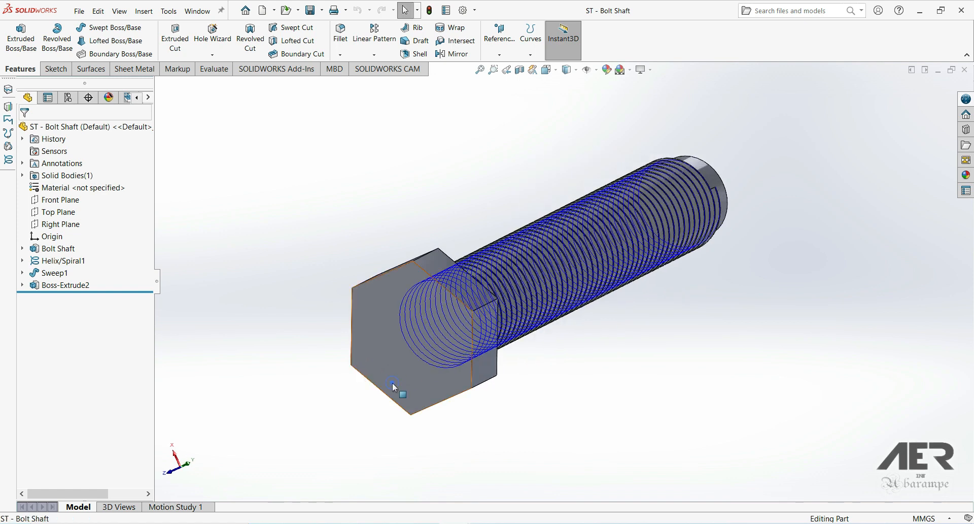
left_click(392, 382)
left_click(432, 352)
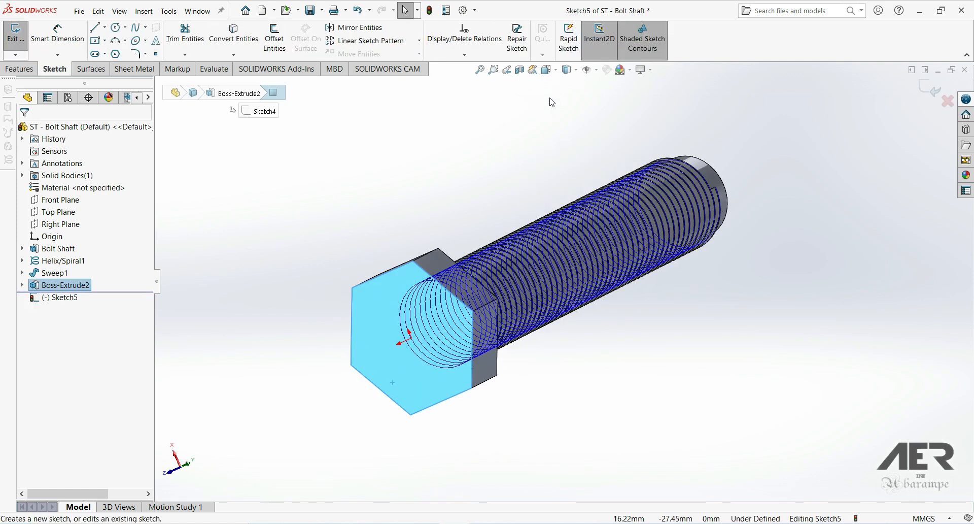
left_click(546, 69)
left_click(604, 127)
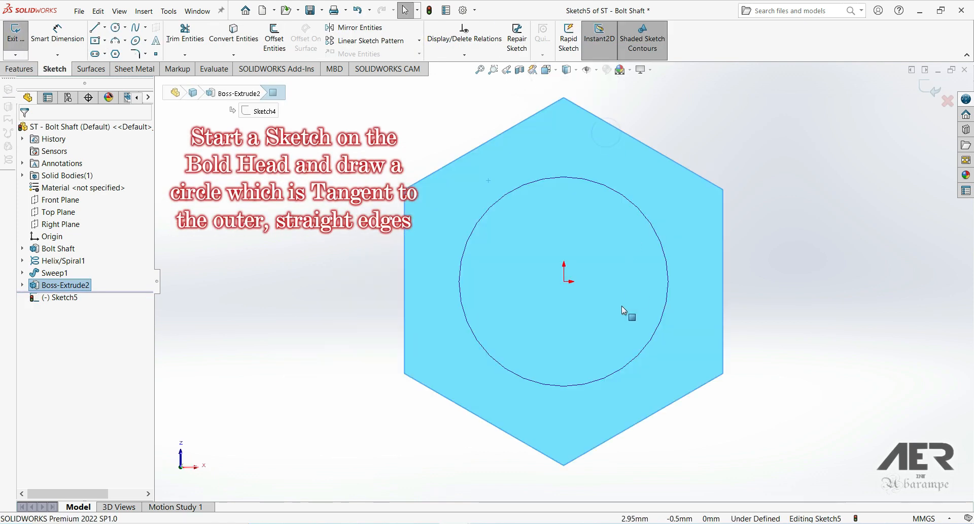
Sketch a circle of about 5.86 mm radius centred on the origin of the bolt head face
left_click(118, 28)
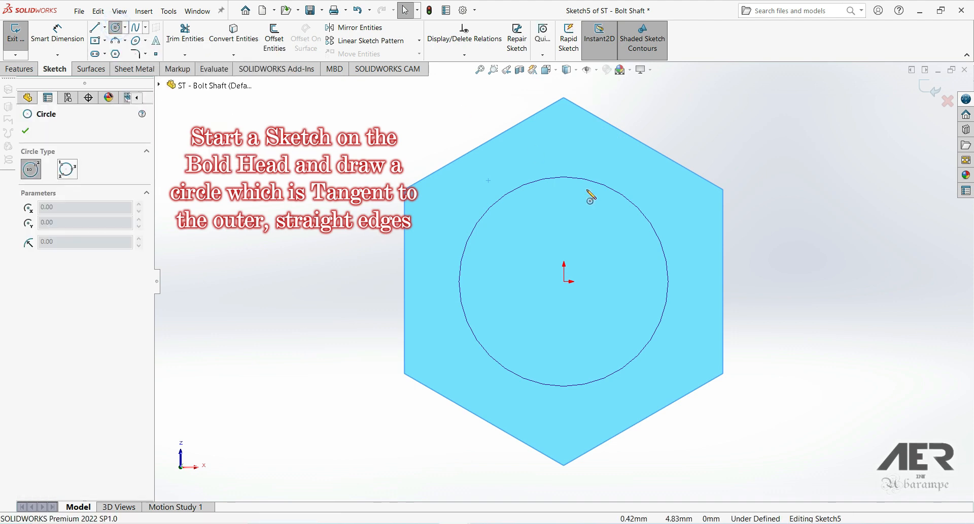
left_click(565, 281)
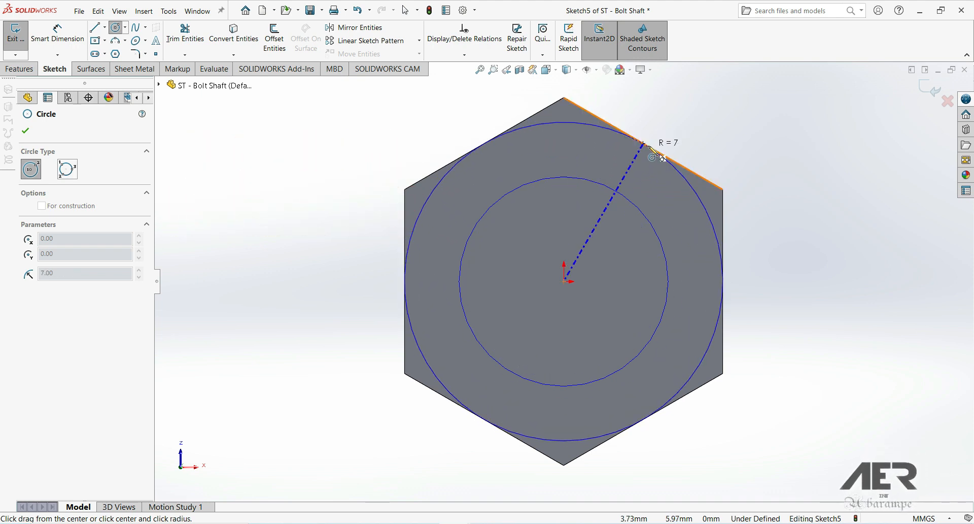
left_click(635, 169)
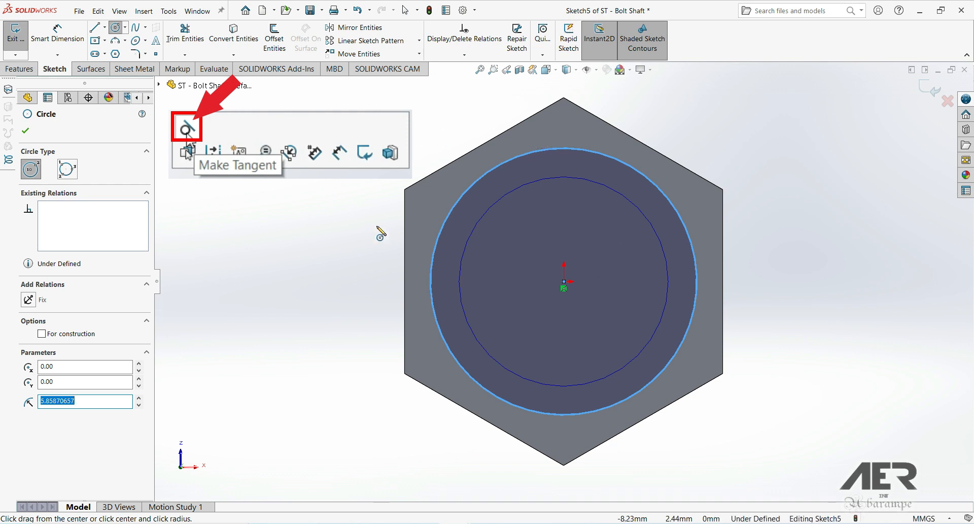
key("Escape")
Add a tangent relation between the sketched circle and a straight edge of the hexagonal head
left_click(632, 170)
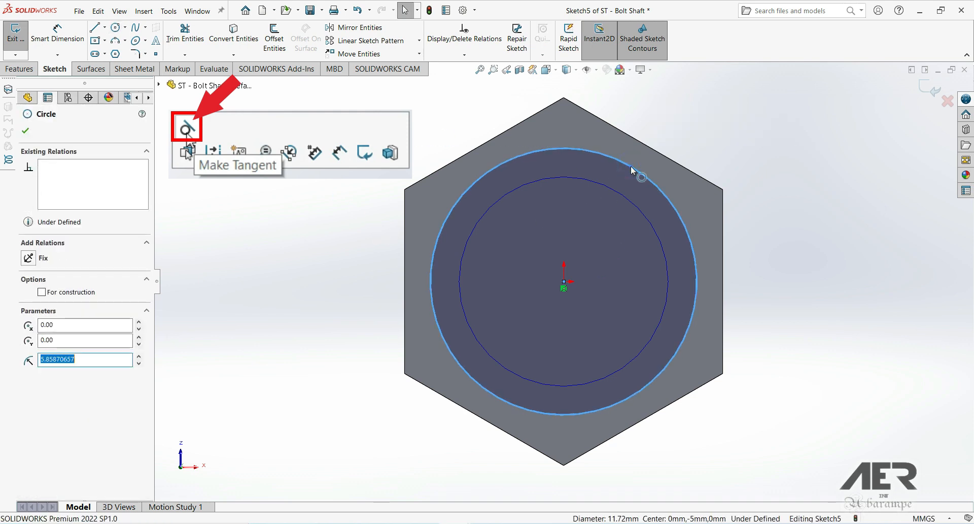
left_click(629, 135, "ctrl")
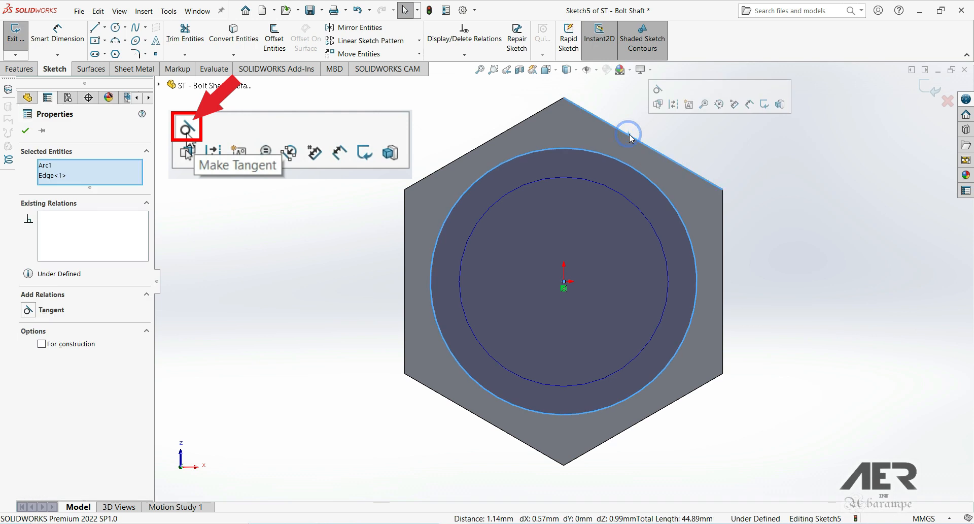
left_click(657, 92)
left_click(25, 130)
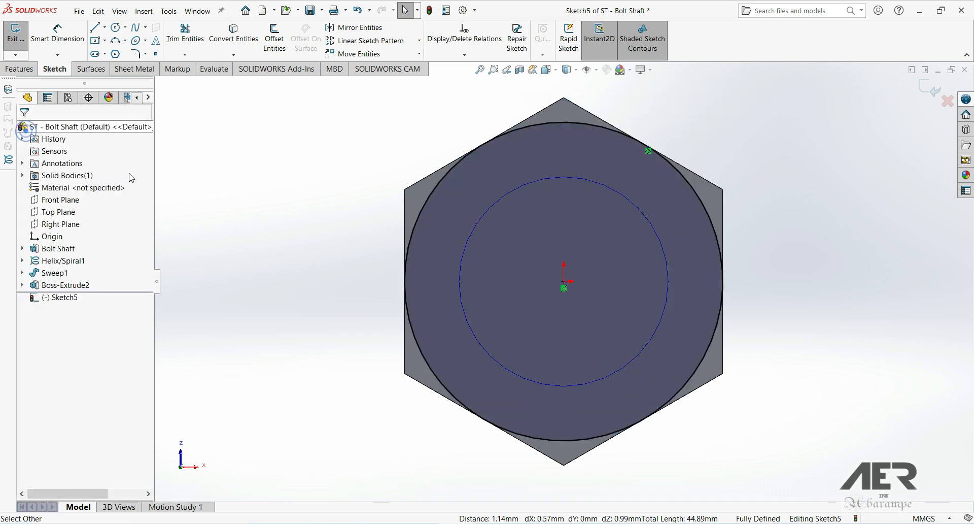
Set up a blind 10 mm extruded cut from the circle sketch, flipping the side to cut
scroll(588, 288, "up", 2)
middle_click_drag(721, 270, 213, 365)
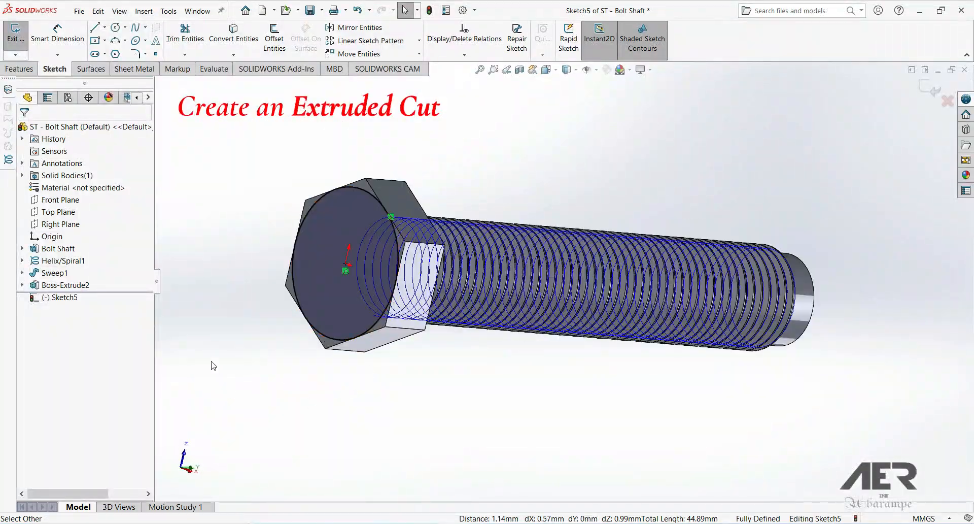
left_click(22, 69)
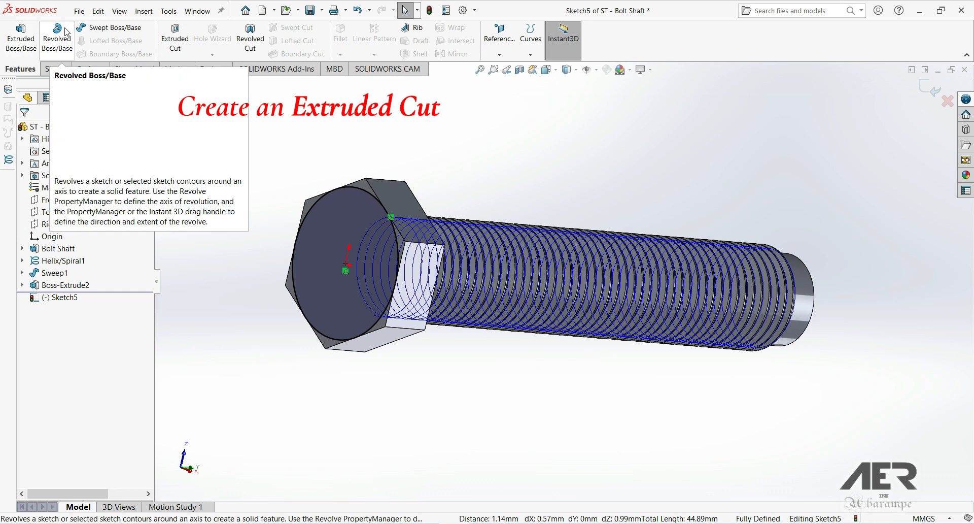
left_click(177, 40)
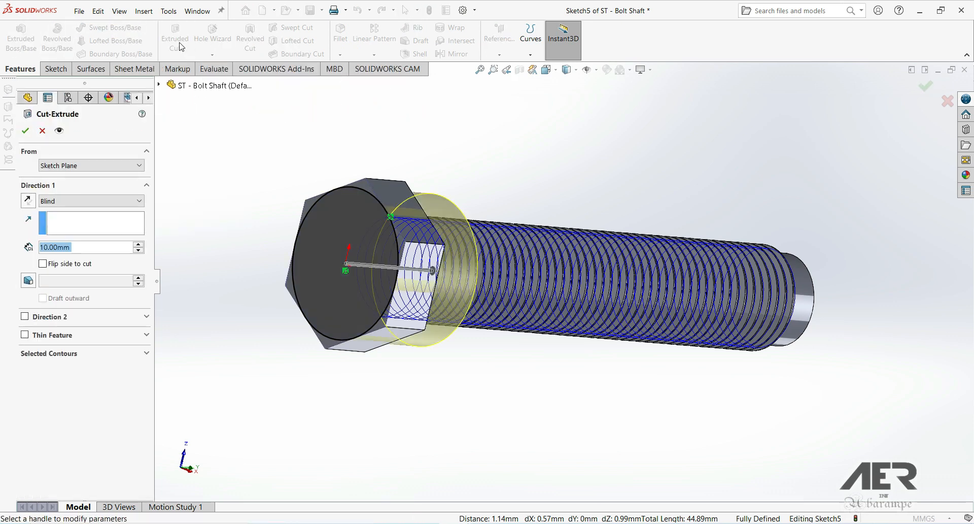
left_click(43, 263)
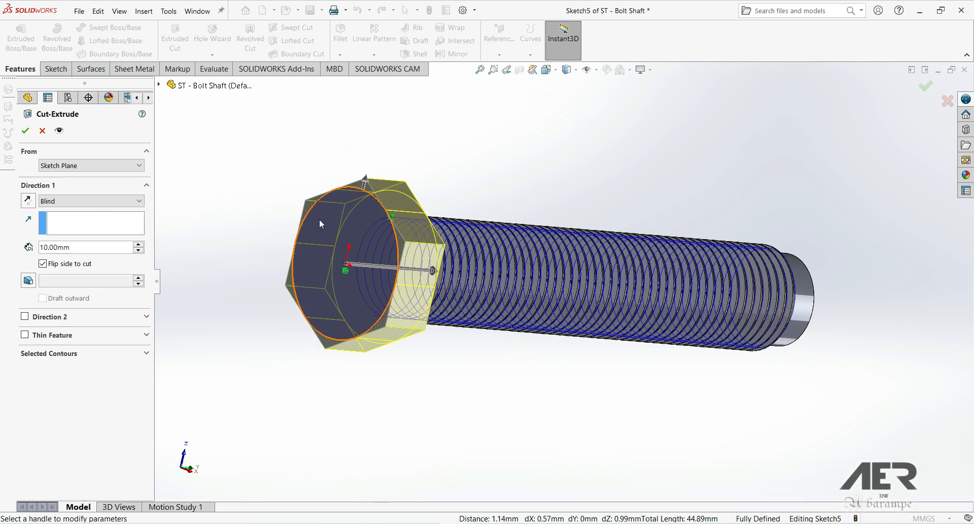
middle_click_drag(299, 243, 315, 261)
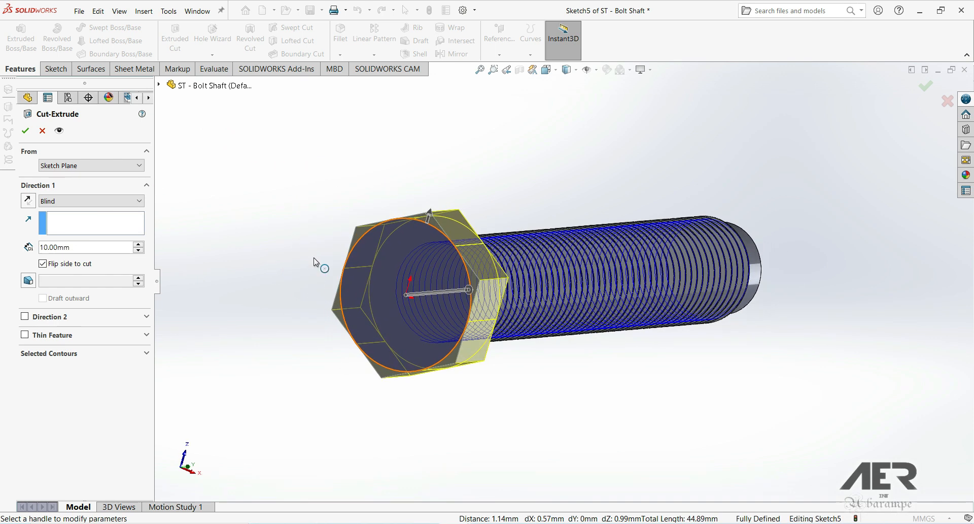
Add a 60° draft to the extruded cut and complete the feature on the bolt head
left_click(28, 281)
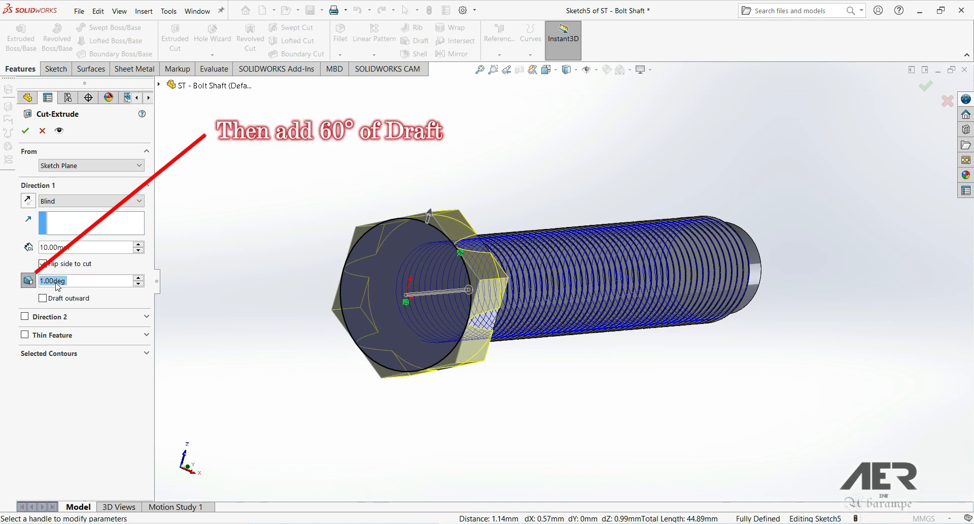
type("60")
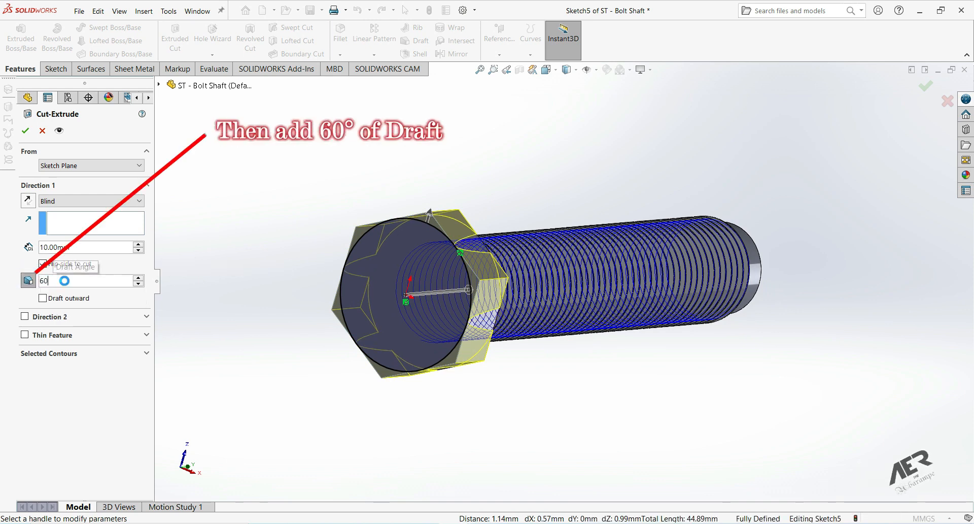
key("Return")
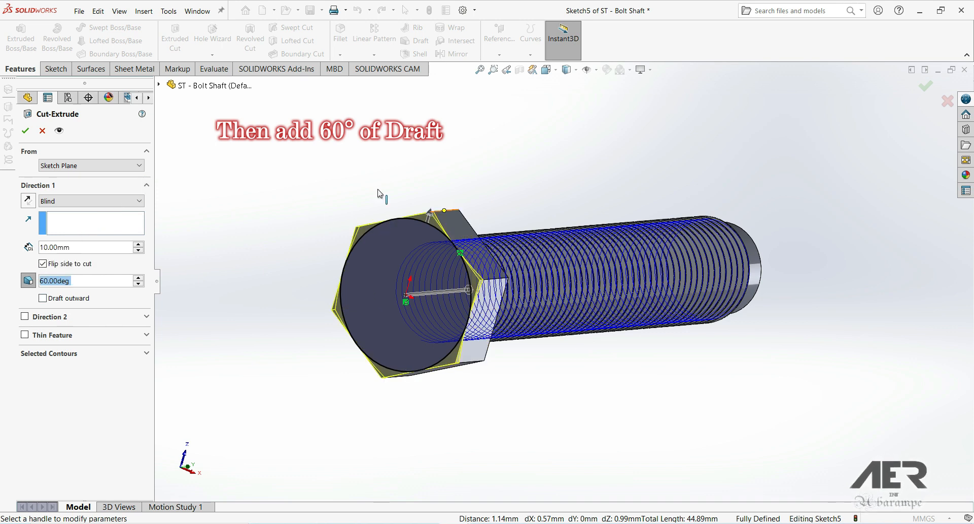
left_click(26, 131)
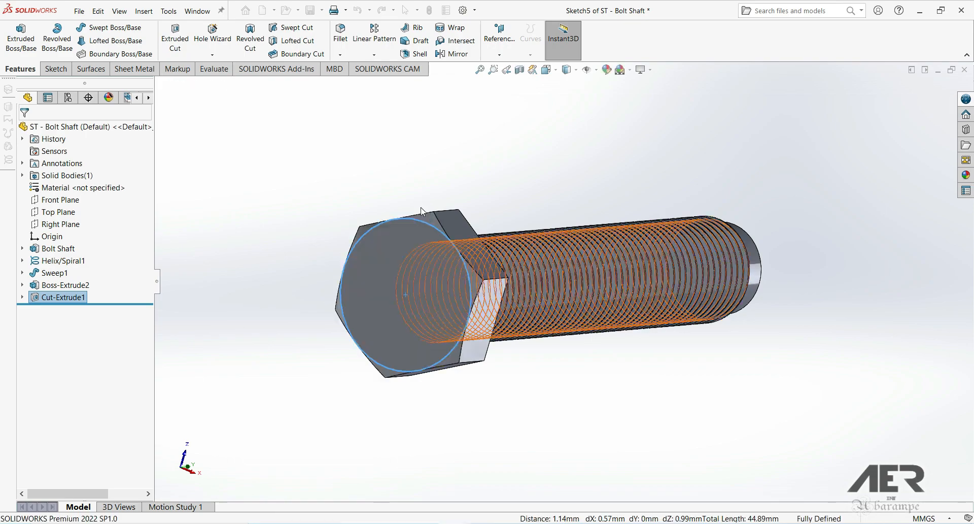
Rename the bolt head's extruded cut feature as Head Cut
middle_click_drag(349, 360, 435, 393)
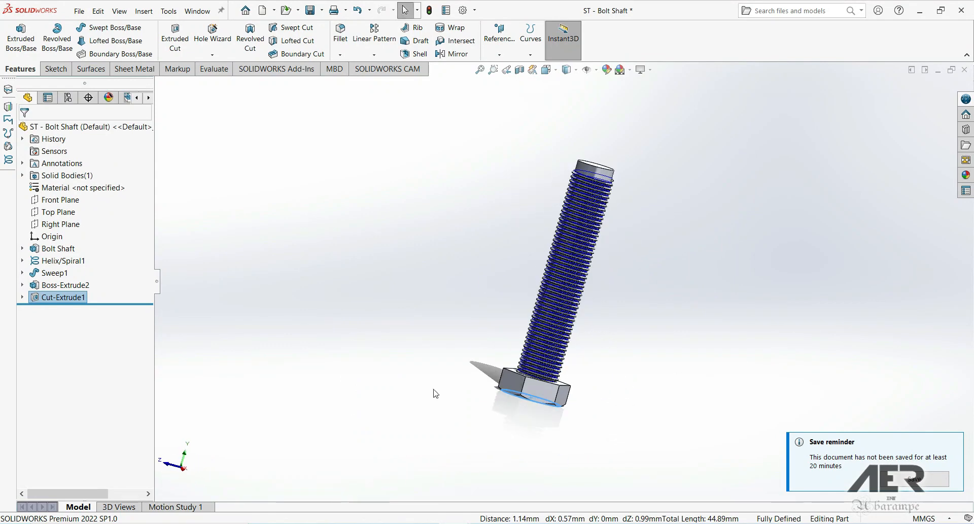
scroll(615, 211, "down", 6)
scroll(615, 211, "up", 8)
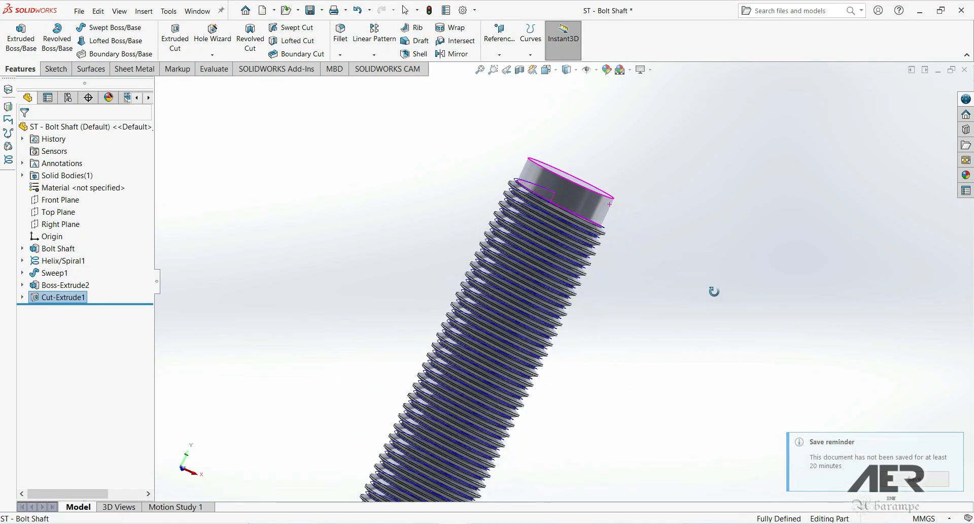
middle_click_drag(615, 222, 761, 374)
scroll(574, 218, "down", 6)
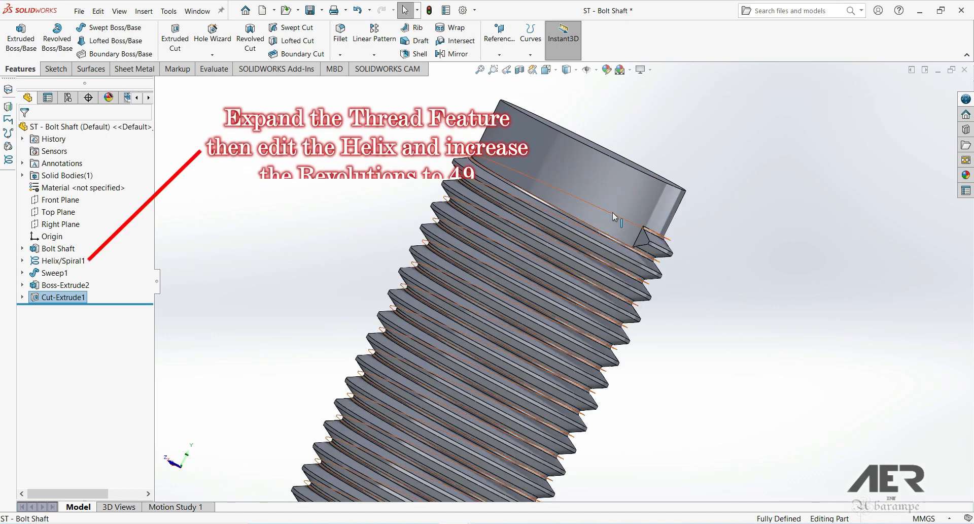
scroll(573, 218, "up", 5)
left_click(69, 297)
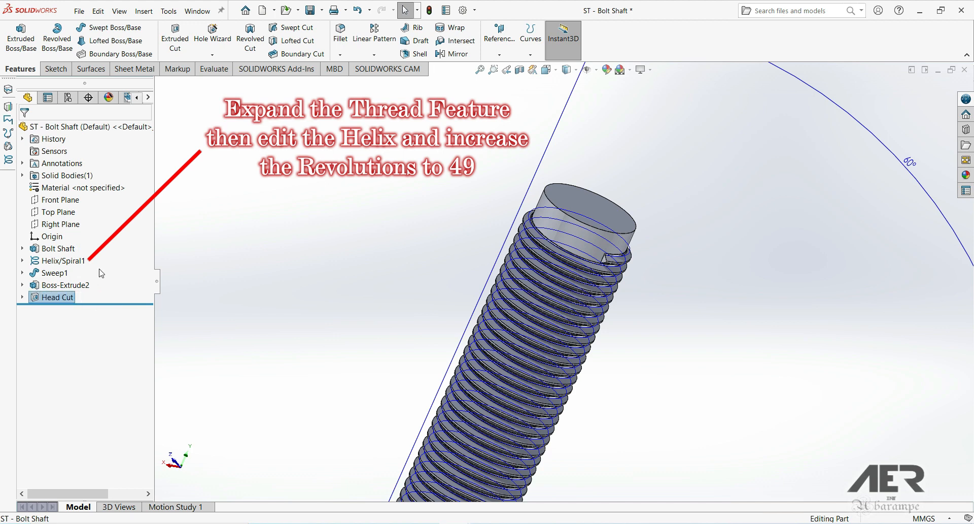
Edit the bolt thread's helix and set its revolutions to 49
left_click(22, 260)
left_click(49, 269)
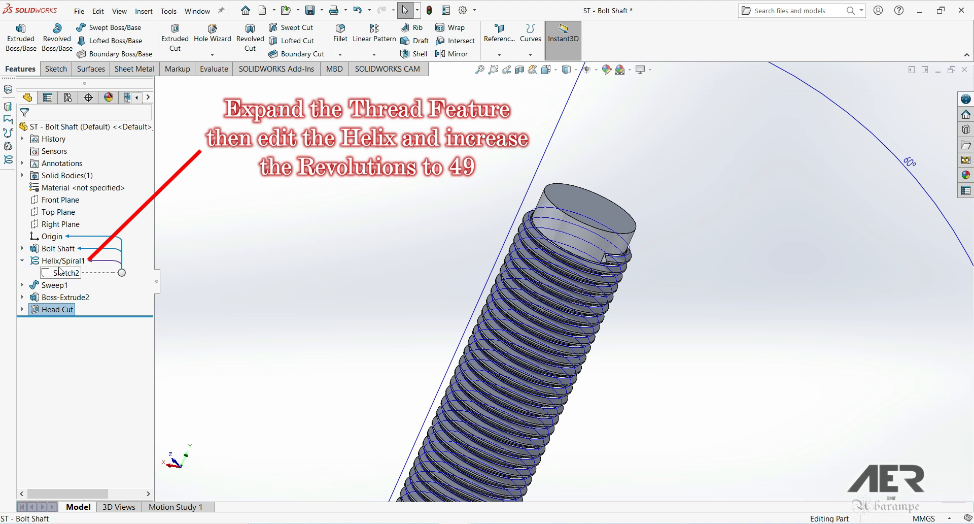
left_click(43, 262)
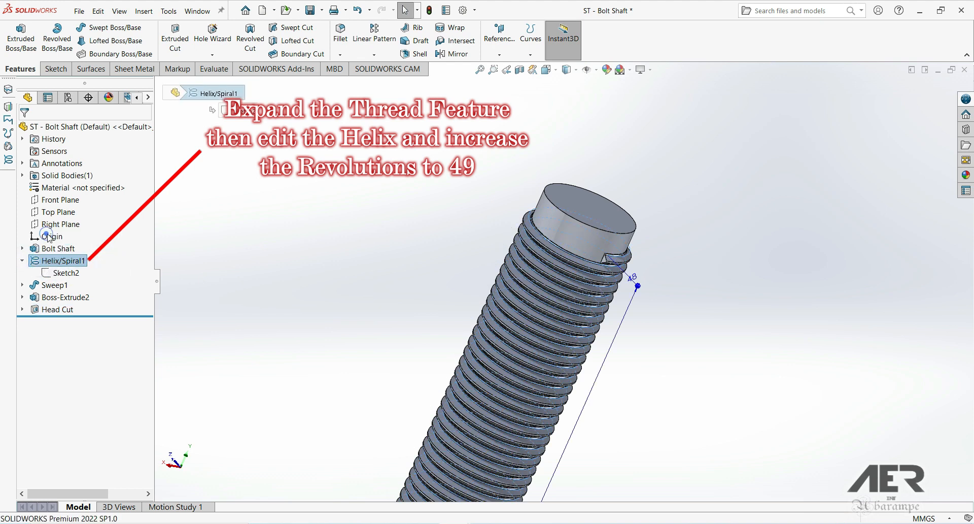
left_click(45, 231)
double_click(44, 281)
type("49")
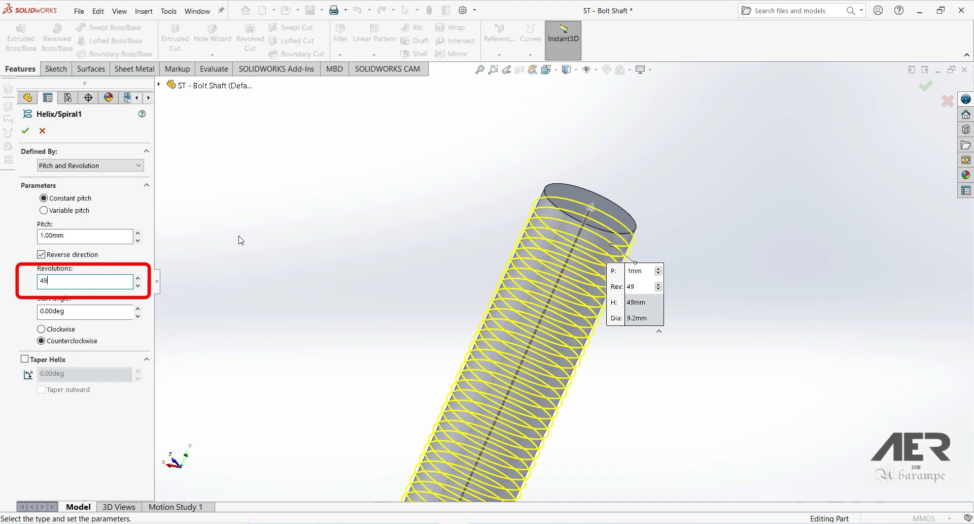
left_click(24, 132)
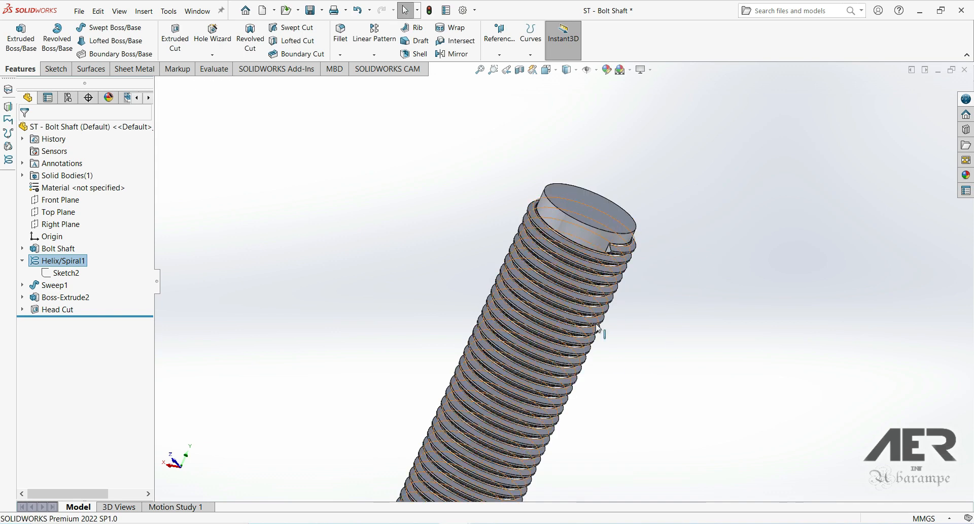
Chamfer the free end face of the bolt shaft by 1 mm at 45°
scroll(555, 324, "up", 3)
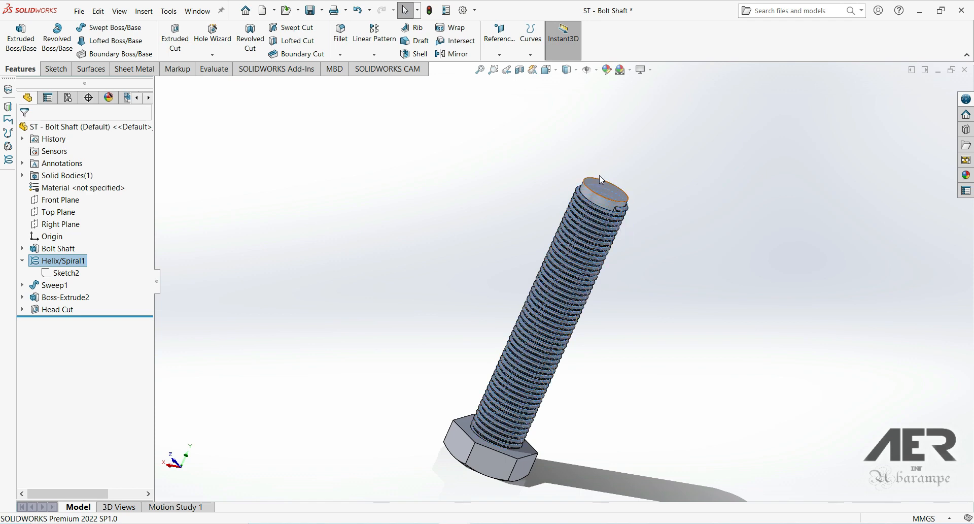
left_click(339, 54)
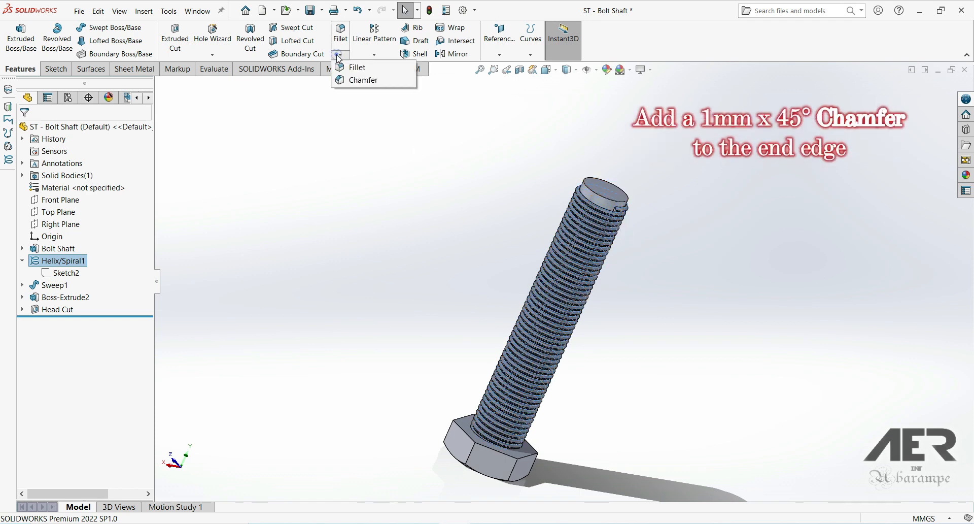
left_click(370, 83)
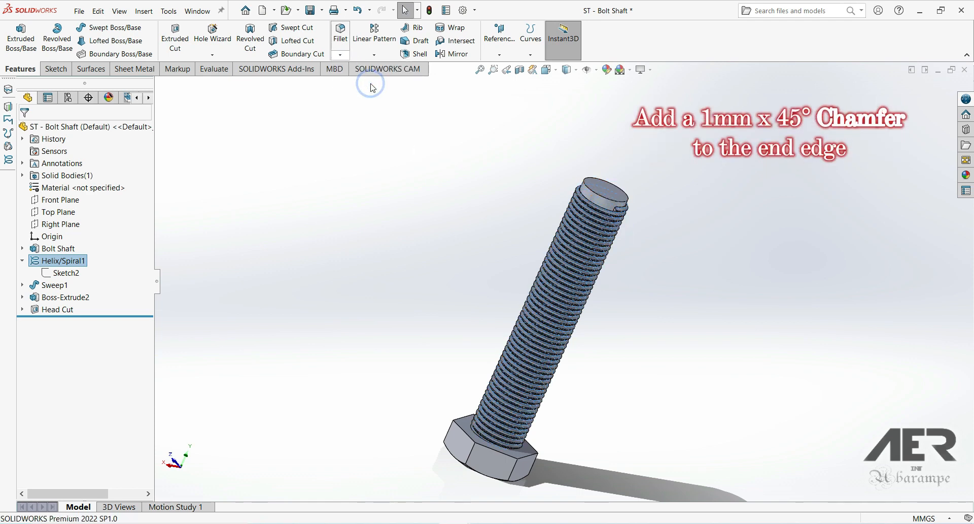
type("1.00mm")
key("Return")
scroll(609, 208, "down", 5)
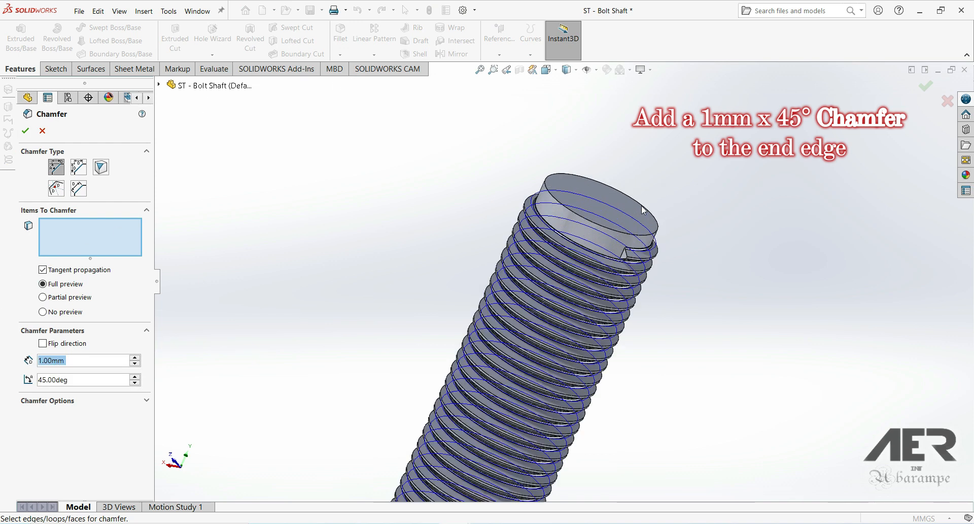
left_click(600, 218)
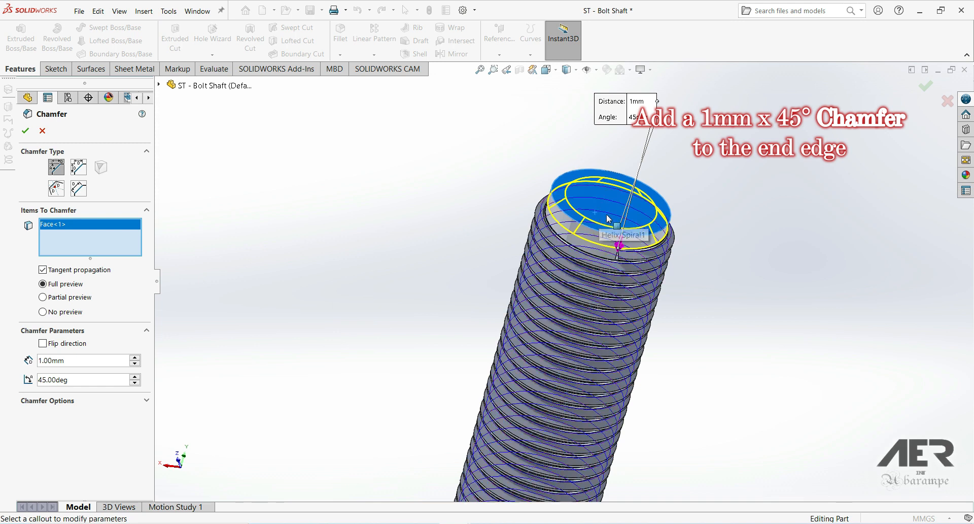
middle_click_drag(663, 213, 649, 238)
middle_click_drag(646, 419, 583, 390)
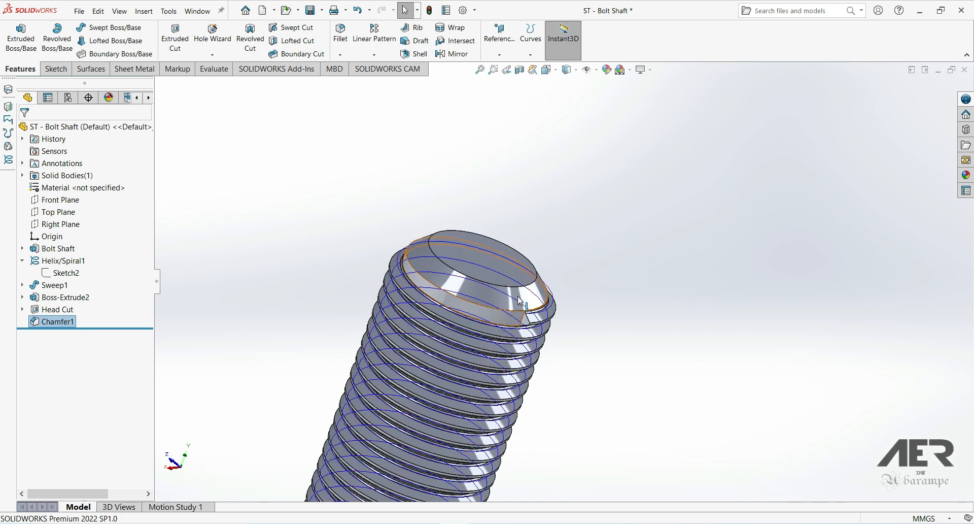
scroll(509, 283, "down", 5)
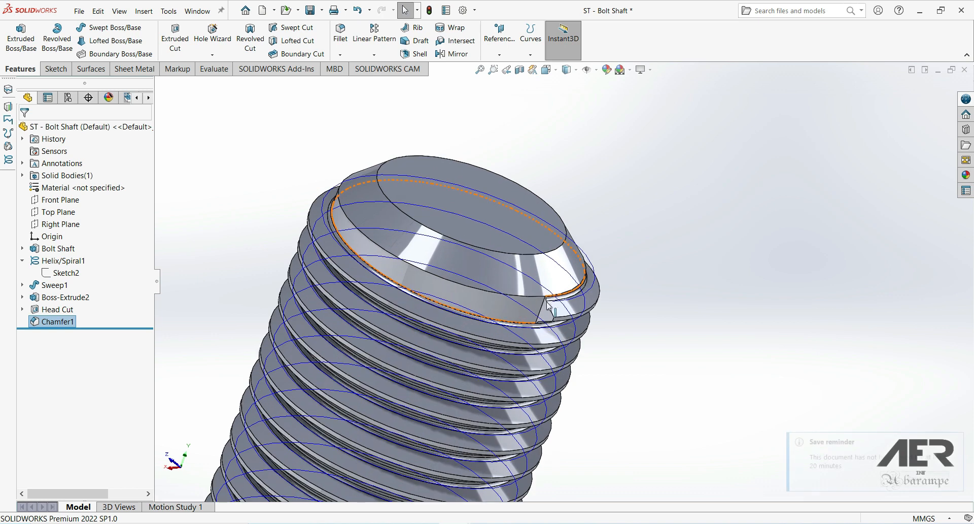
Examine the exposed end of the thread beside the chamfered tip of the bolt shaft
scroll(532, 318, "down", 2)
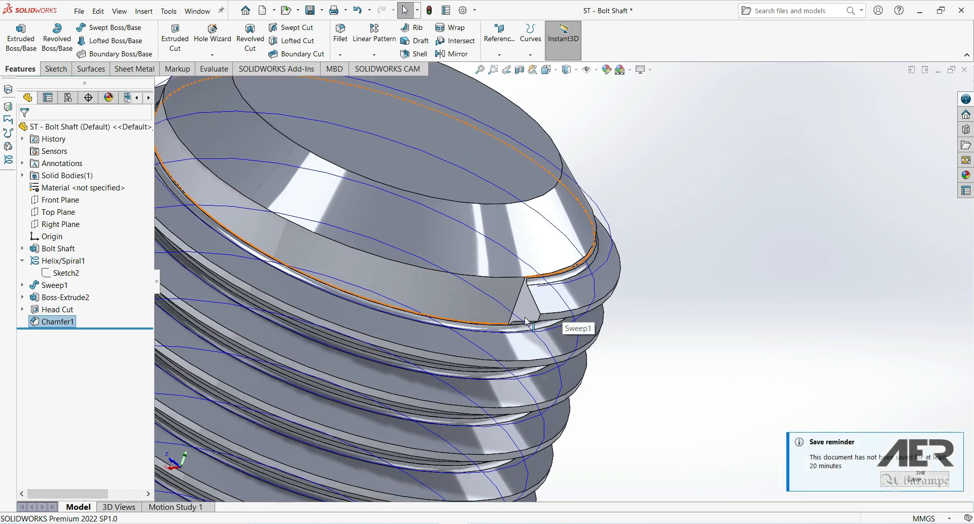
scroll(526, 319, "up", 4)
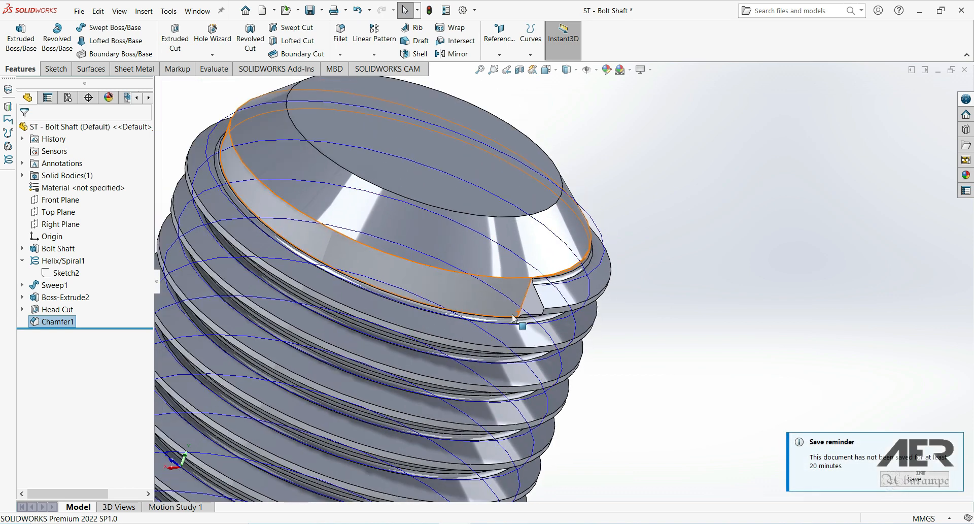
scroll(611, 309, "down", 1)
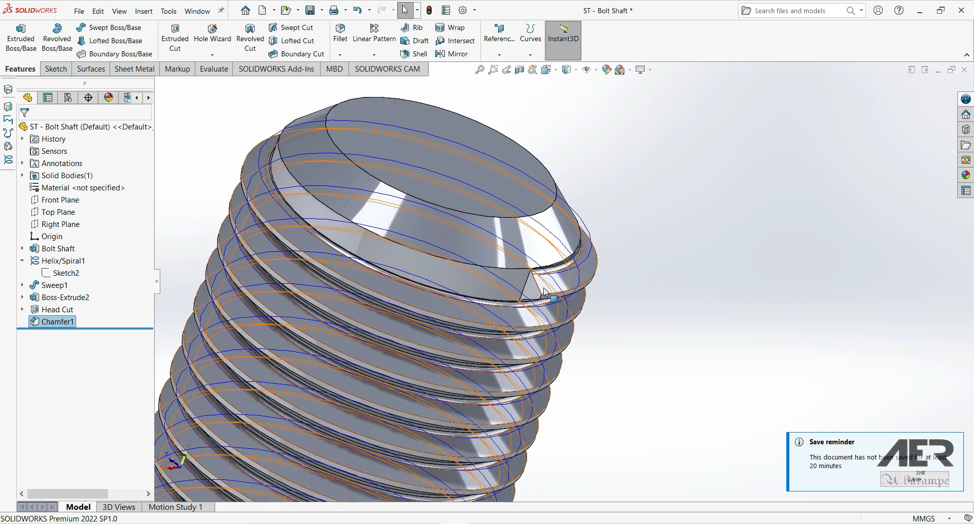
scroll(546, 302, "up", 3)
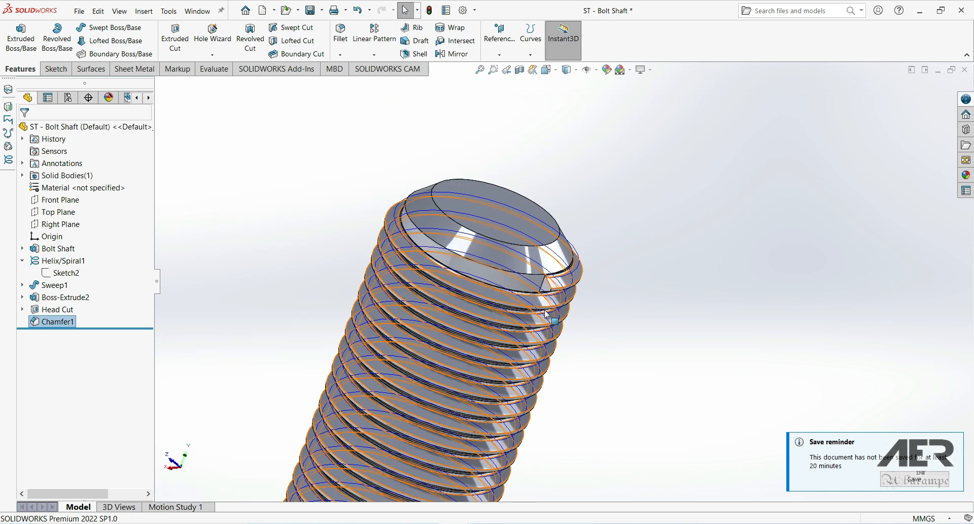
scroll(625, 322, "down", 1)
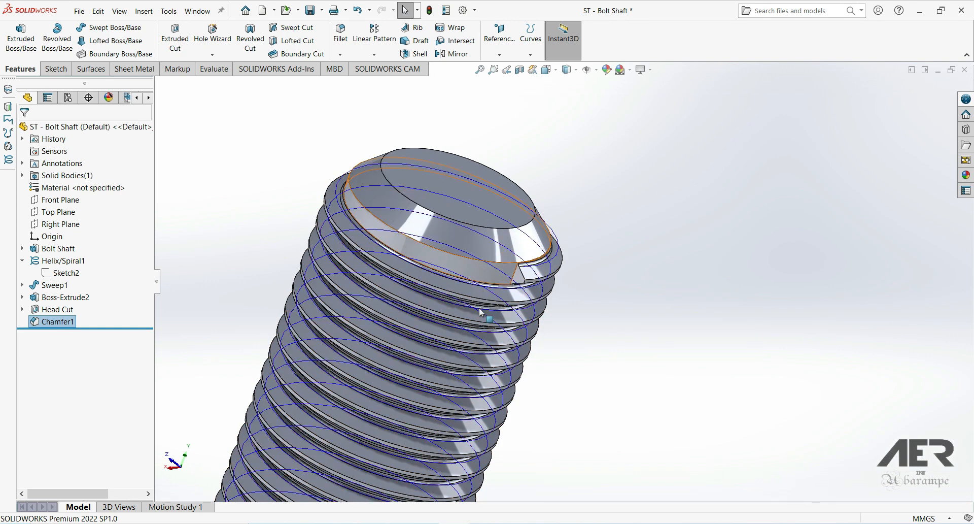
scroll(600, 295, "down", 1)
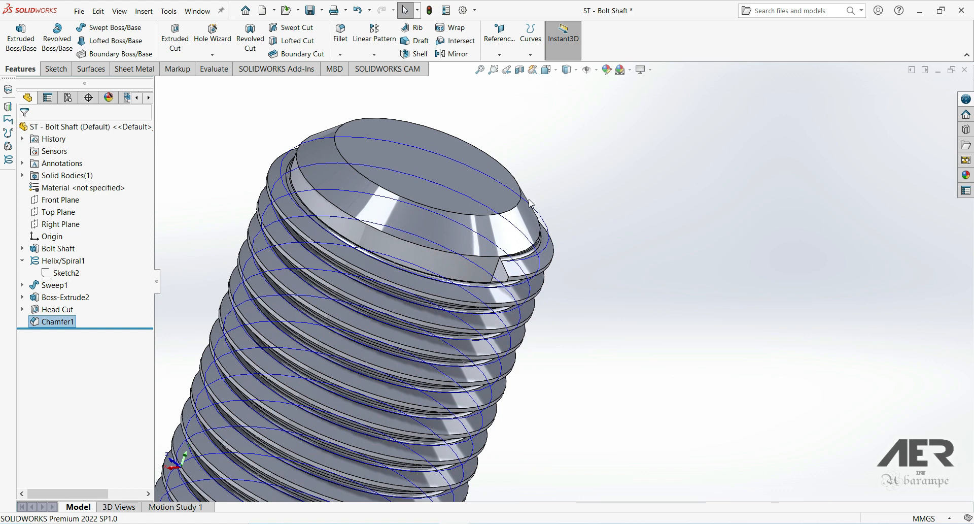
scroll(530, 203, "down", 1)
scroll(529, 181, "down", 2)
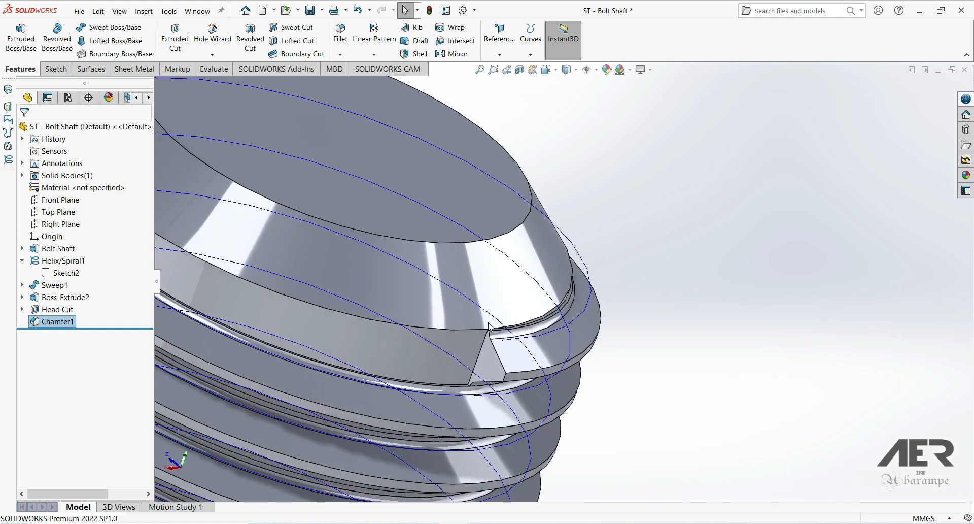
Start a sketch on the end face of the thread and convert the face's edges into sketch entities
left_click(488, 366)
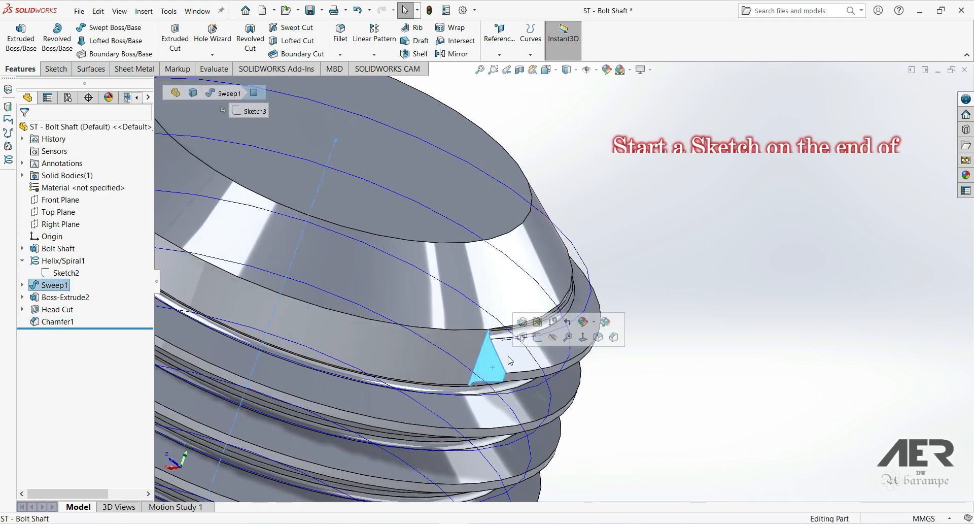
left_click(538, 337)
scroll(490, 360, "up", 3)
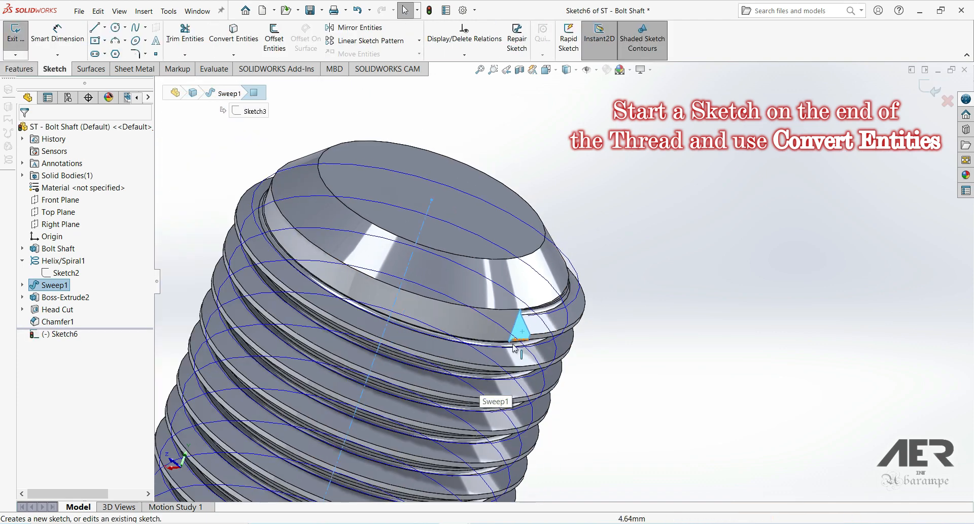
scroll(490, 358, "down", 2)
left_click(233, 34)
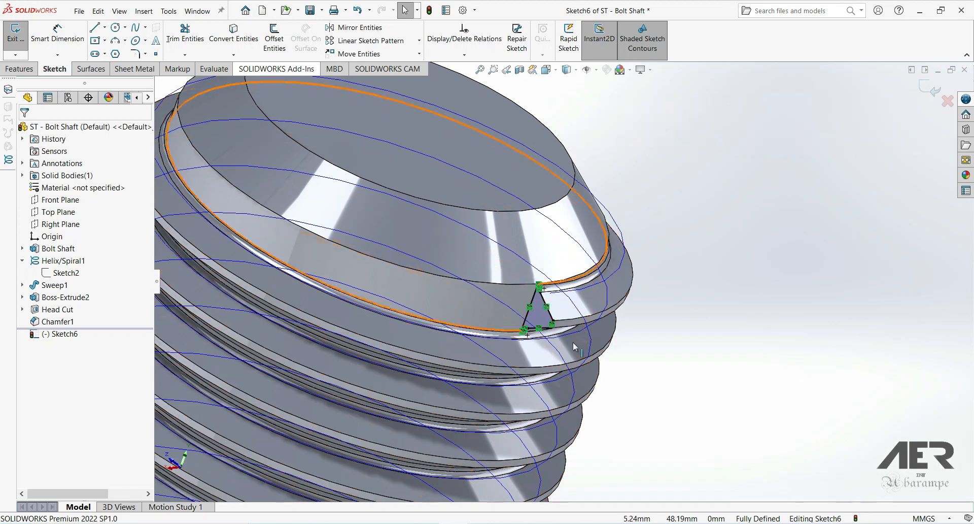
Add a sketch point at the midpoint of the converted profile's long sloping line beside the shaft and finish the sketch
scroll(544, 304, "down", 3)
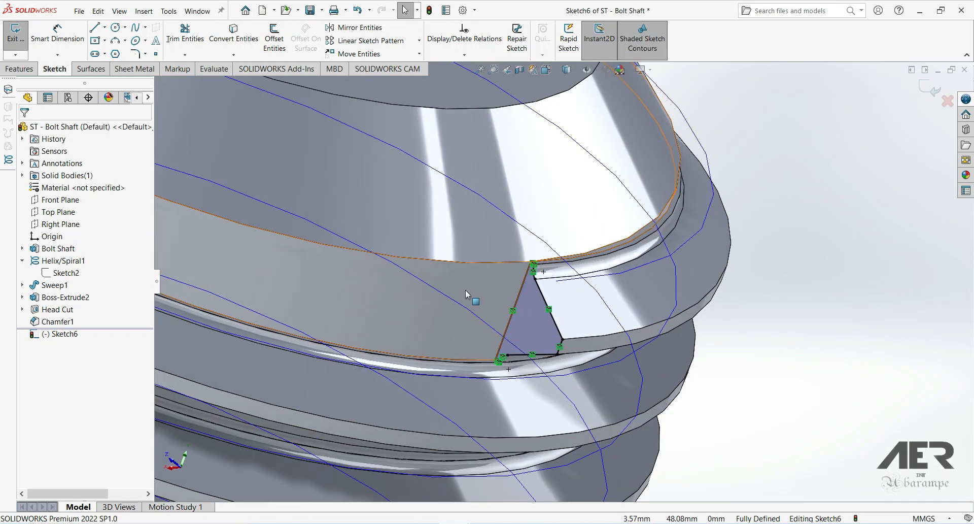
scroll(464, 291, "up", 3)
left_click(155, 54)
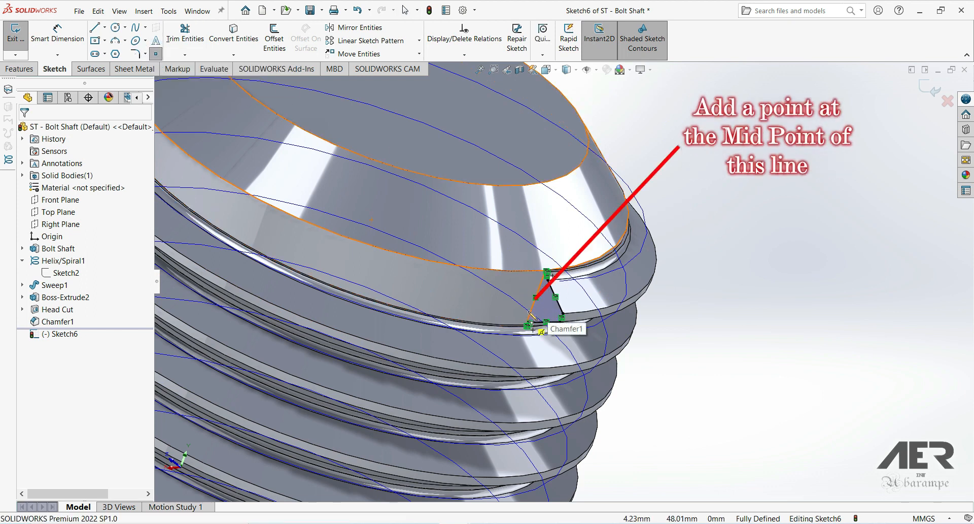
scroll(538, 287, "down", 4)
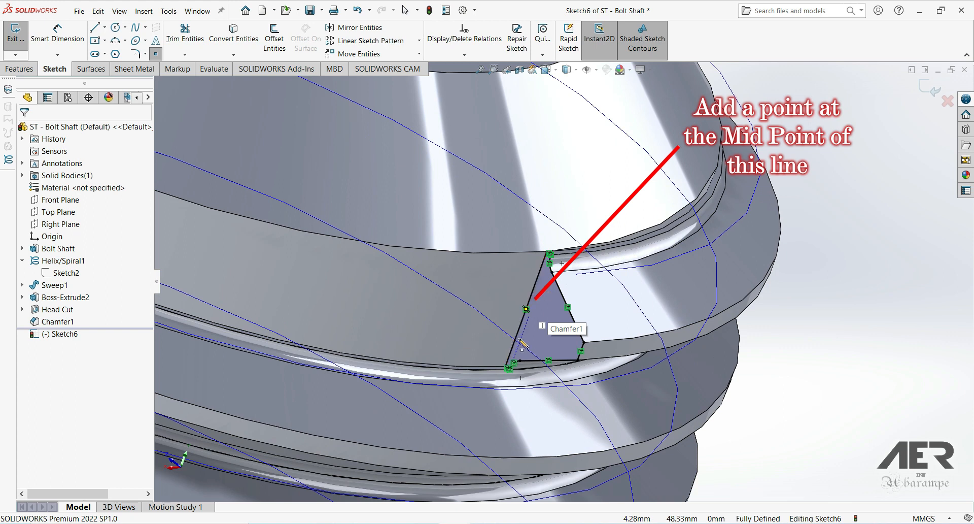
left_click(527, 308)
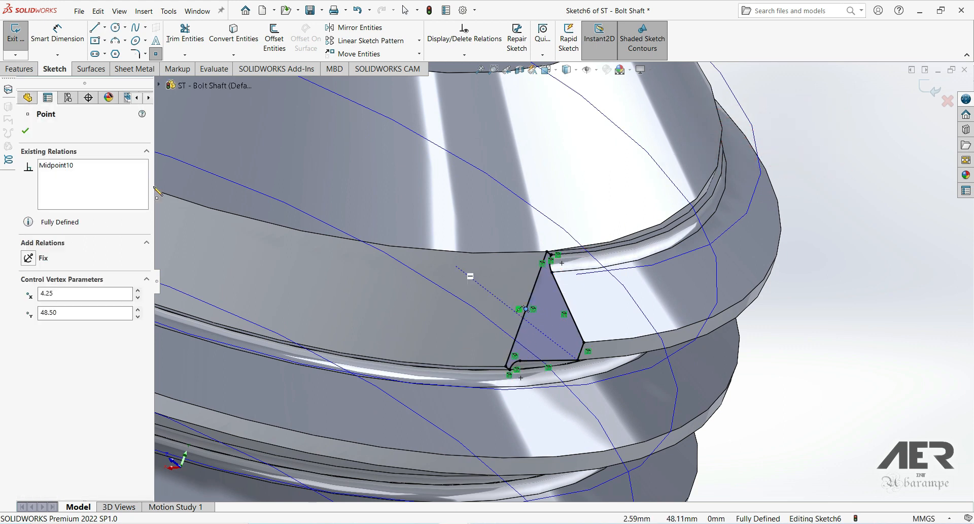
left_click(26, 133)
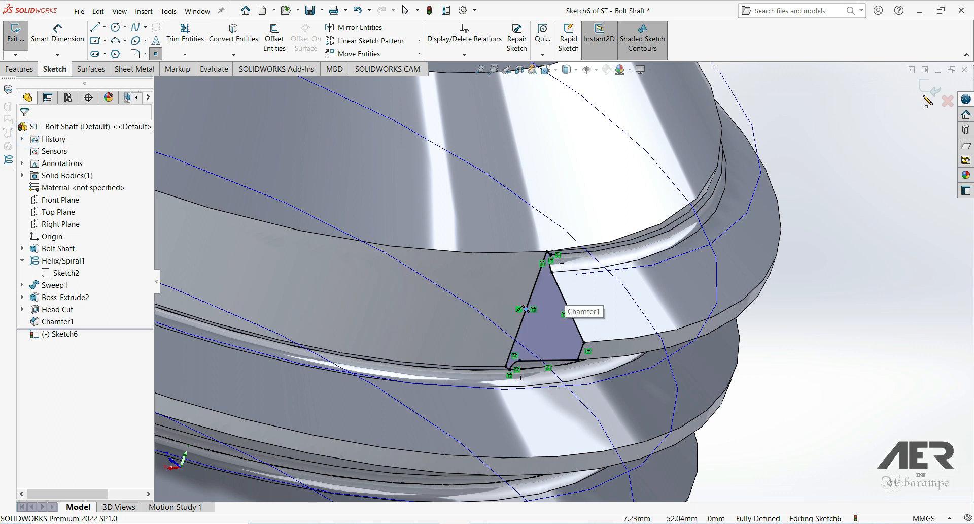
left_click(923, 89)
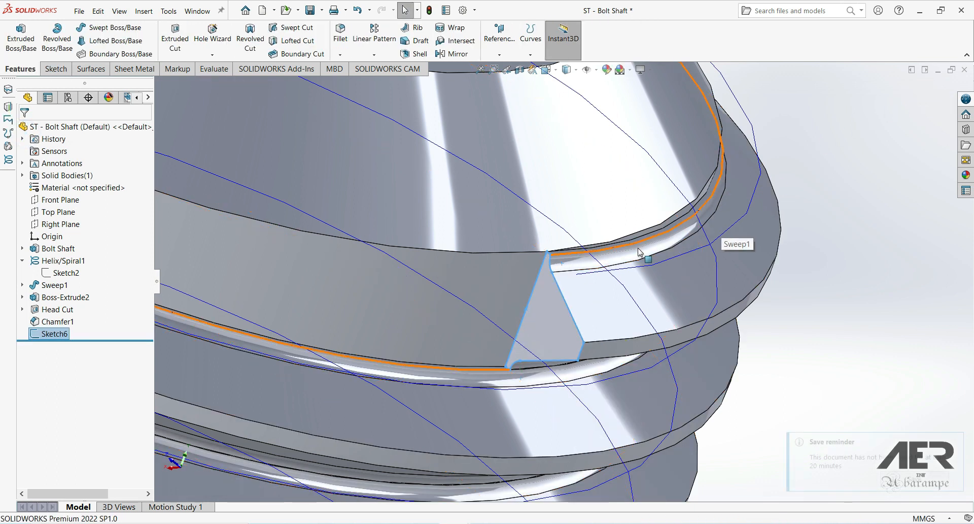
Create a reference plane parallel to the Top Plane and coincident with the midpoint sketch point on the thread end
scroll(543, 303, "up", 10)
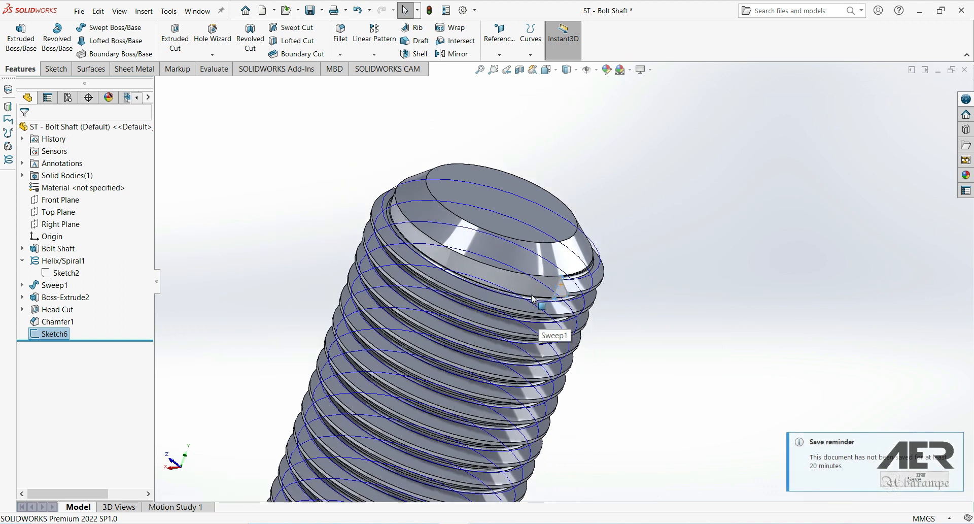
scroll(538, 399, "up", 3)
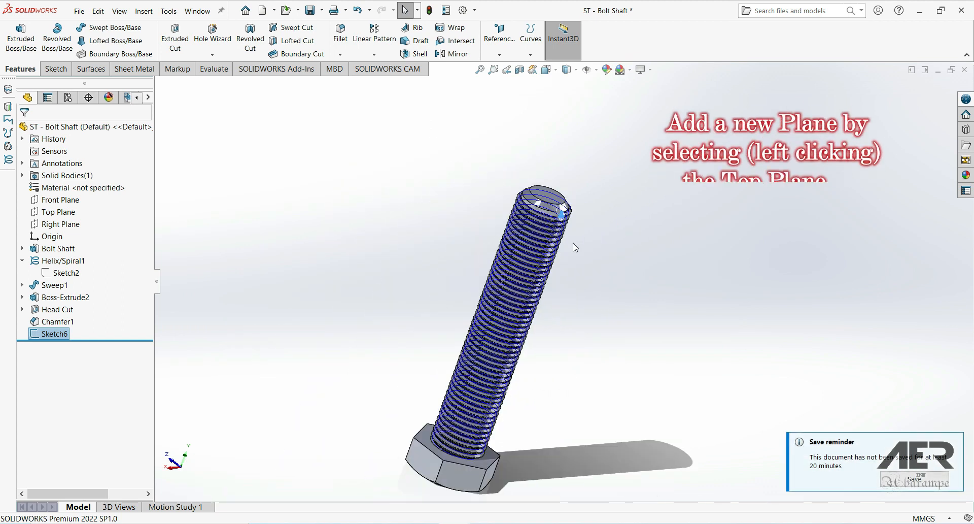
scroll(598, 357, "up", 1)
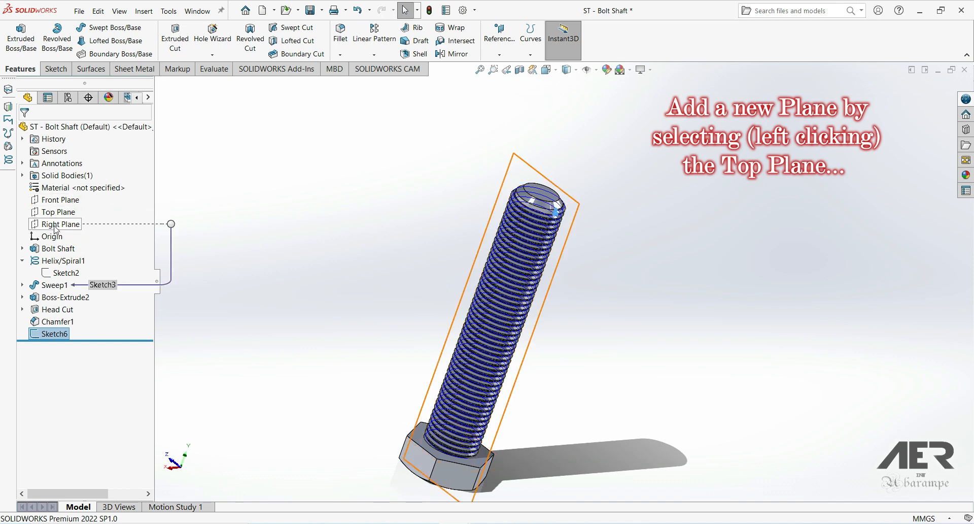
left_click(59, 212)
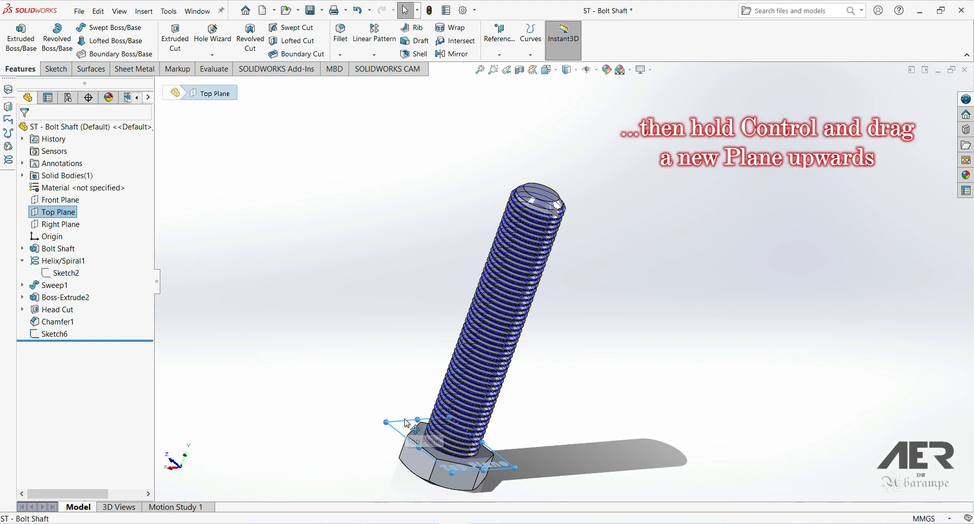
left_click_drag(410, 412, 492, 211, "ctrl")
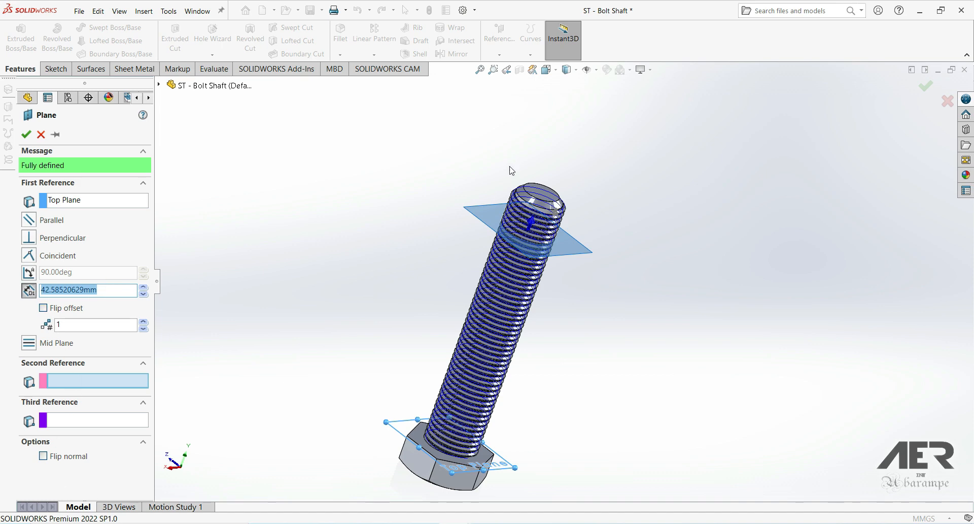
scroll(548, 208, "down", 10)
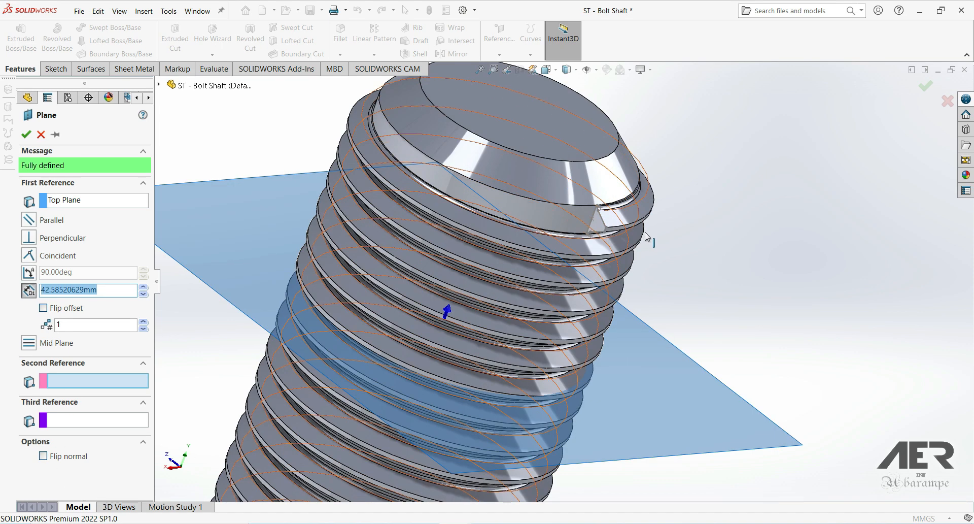
scroll(599, 223, "down", 6)
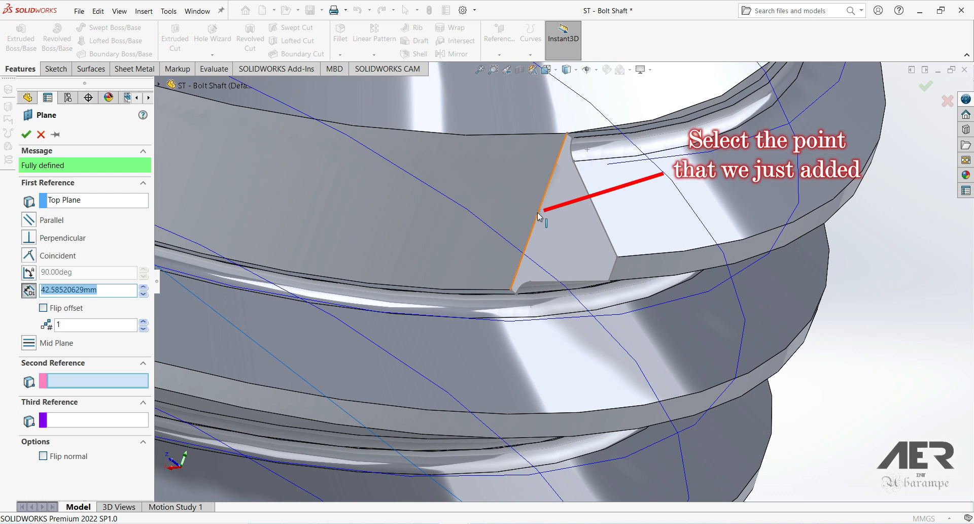
left_click(538, 210)
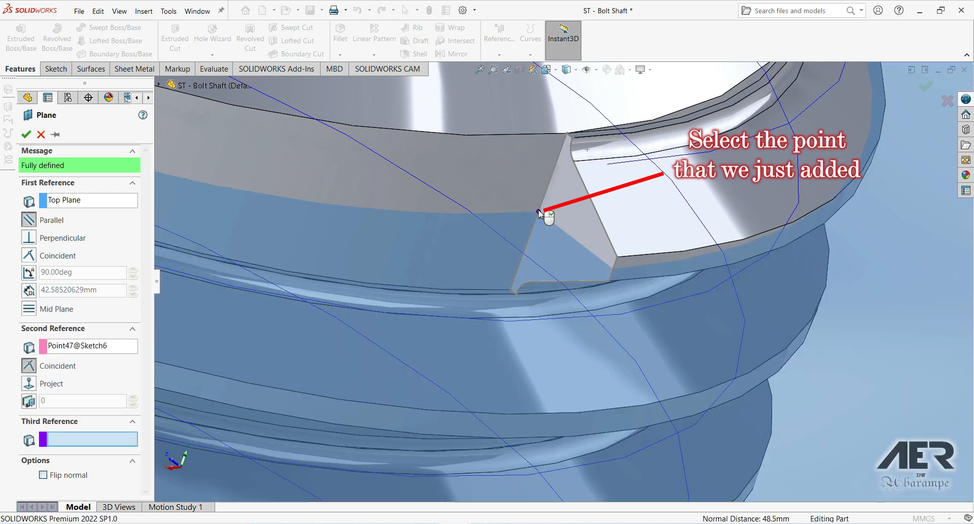
scroll(545, 213, "up", 15)
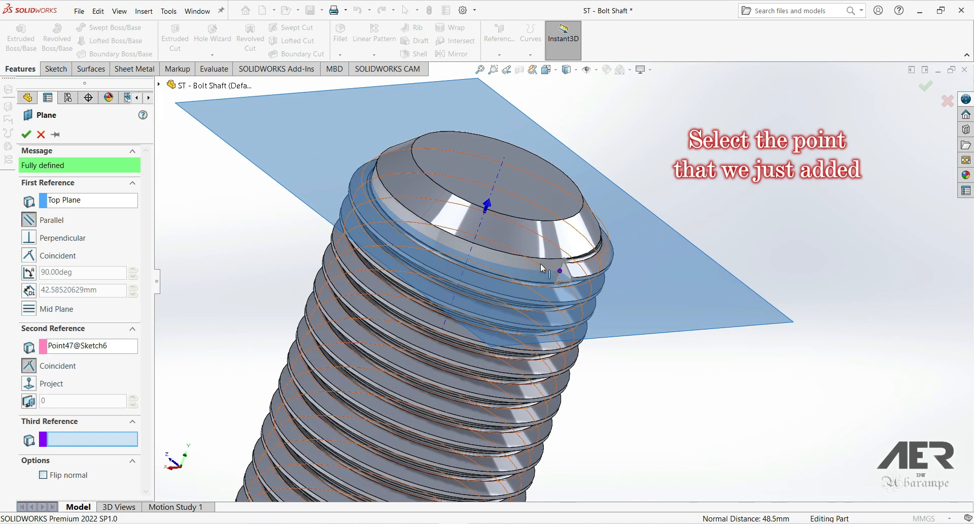
middle_click_drag(619, 285, 575, 293)
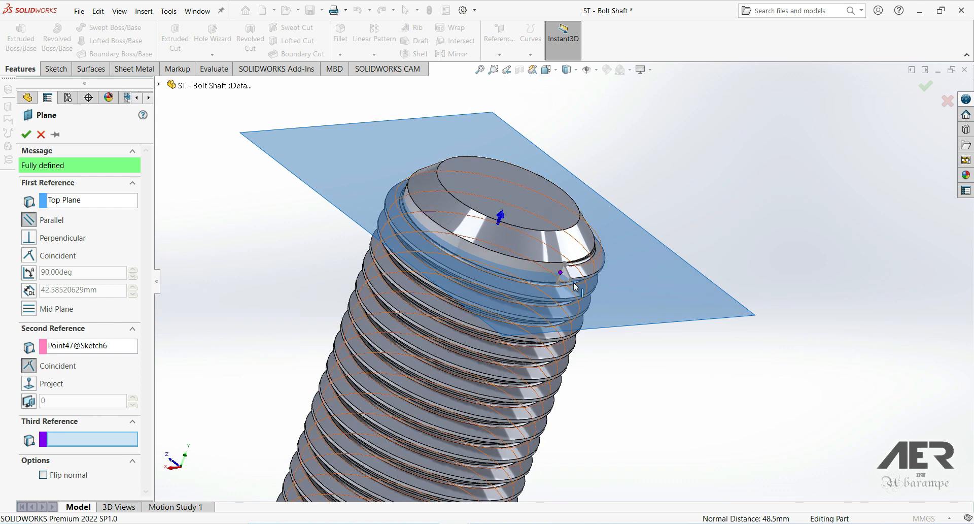
left_click(29, 136)
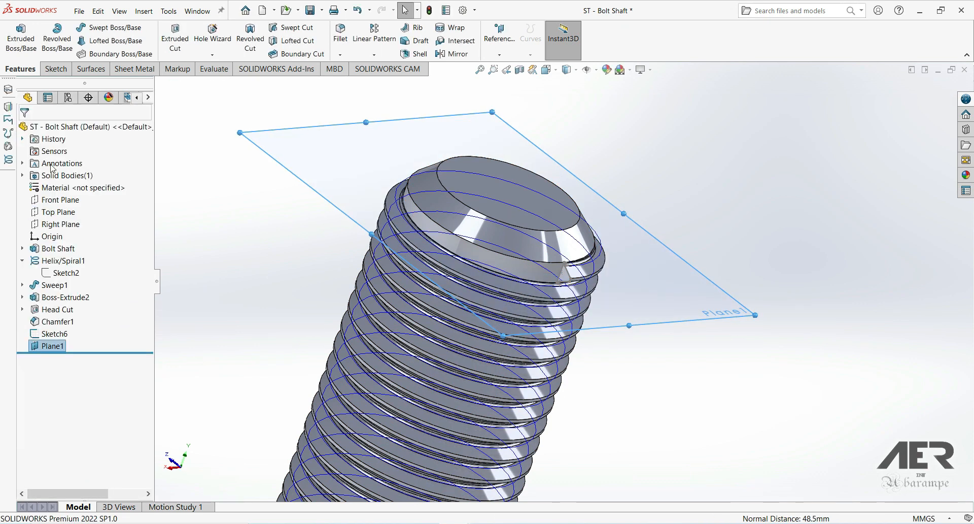
Start a sketch on the new plane near the shaft's end and view the whole bolt squarely from above
scroll(557, 300, "up", 4)
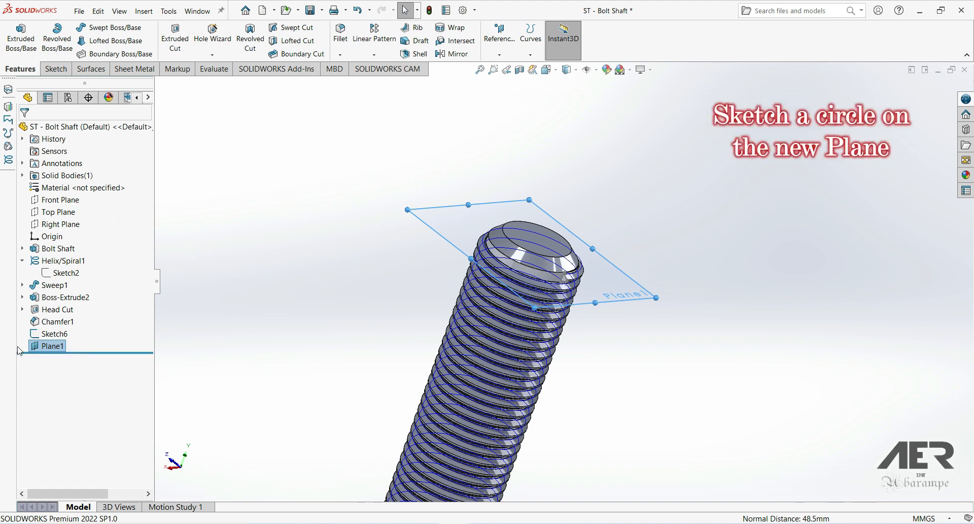
left_click(41, 352)
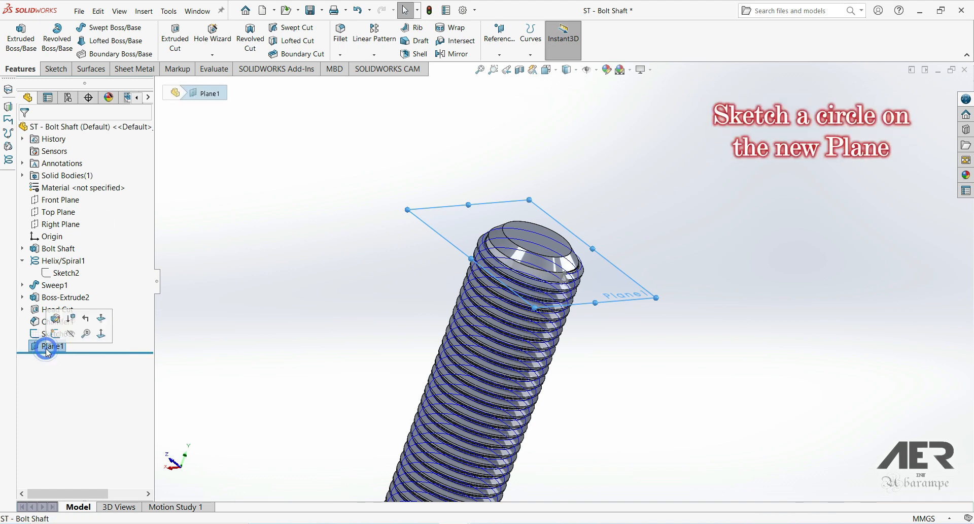
left_click(56, 333)
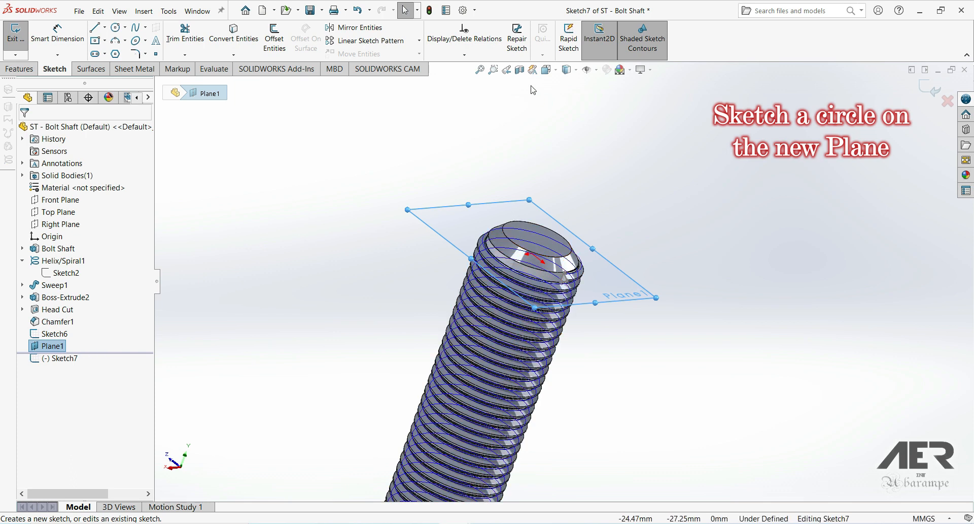
left_click(548, 69)
left_click(602, 133)
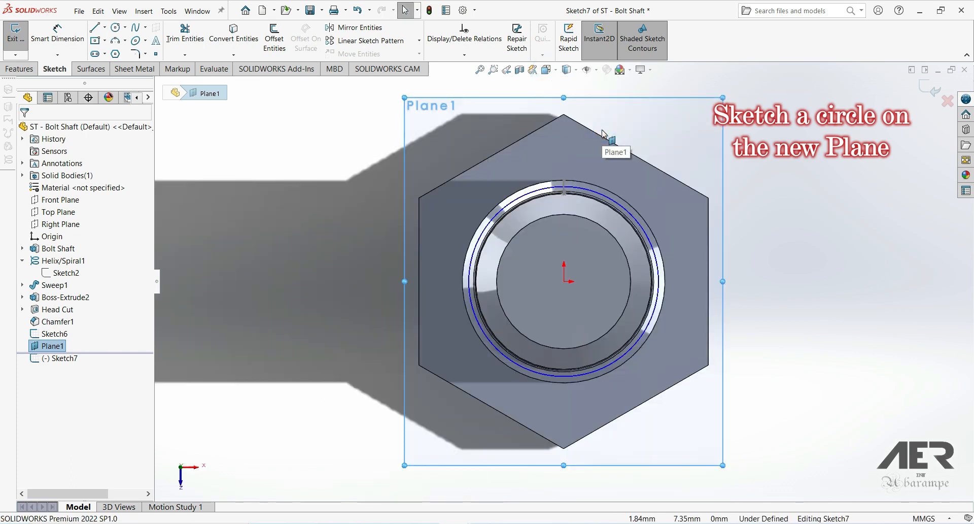
scroll(562, 294, "down", 2)
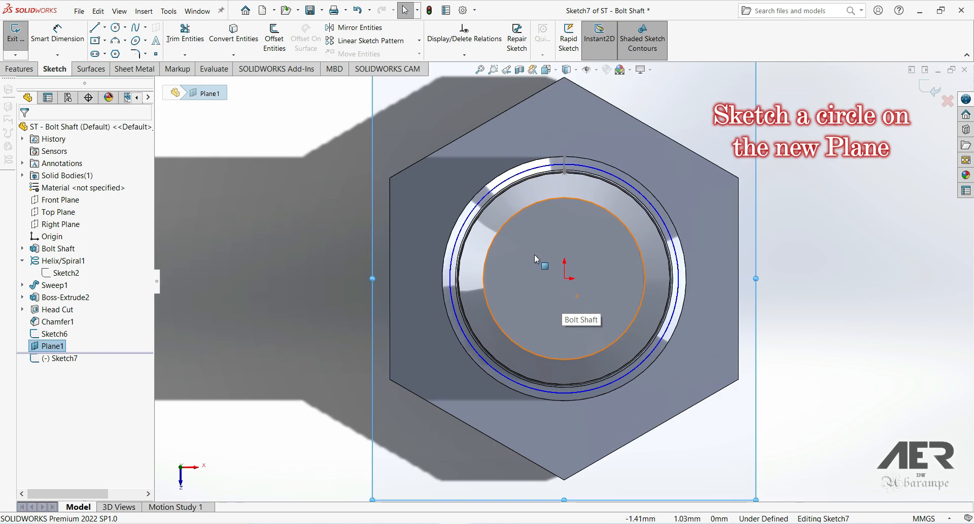
key("z")
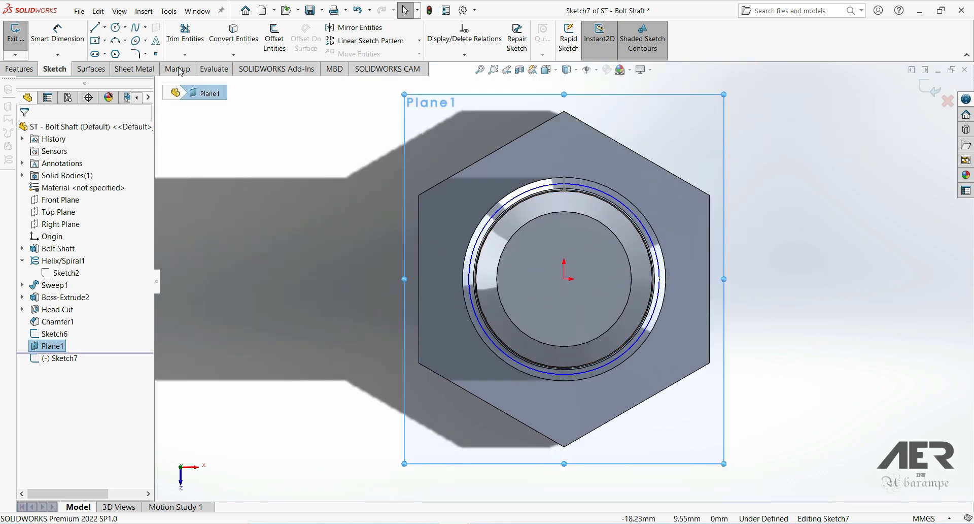
Sketch a circle of about 2.2 mm radius centred about 1.85 mm directly above the origin
left_click(116, 28)
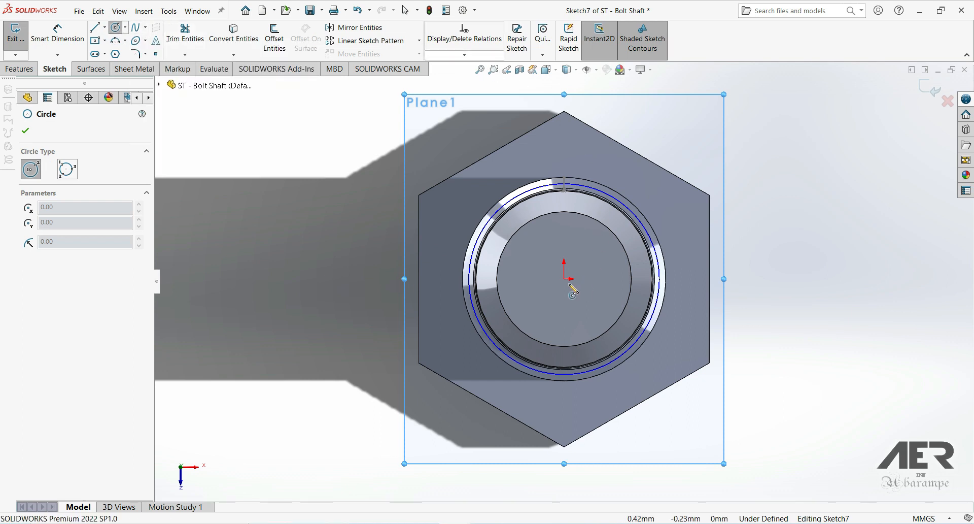
left_click(565, 240)
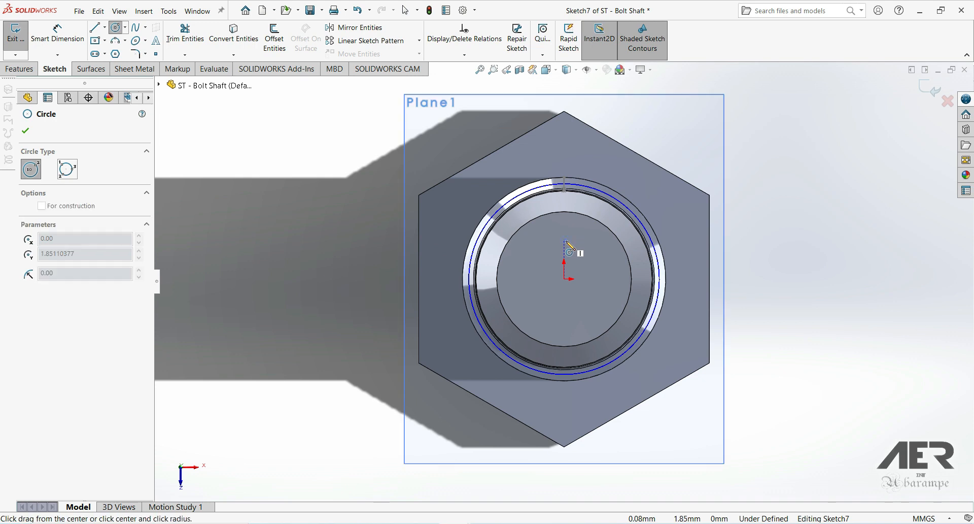
scroll(584, 212, "down", 1)
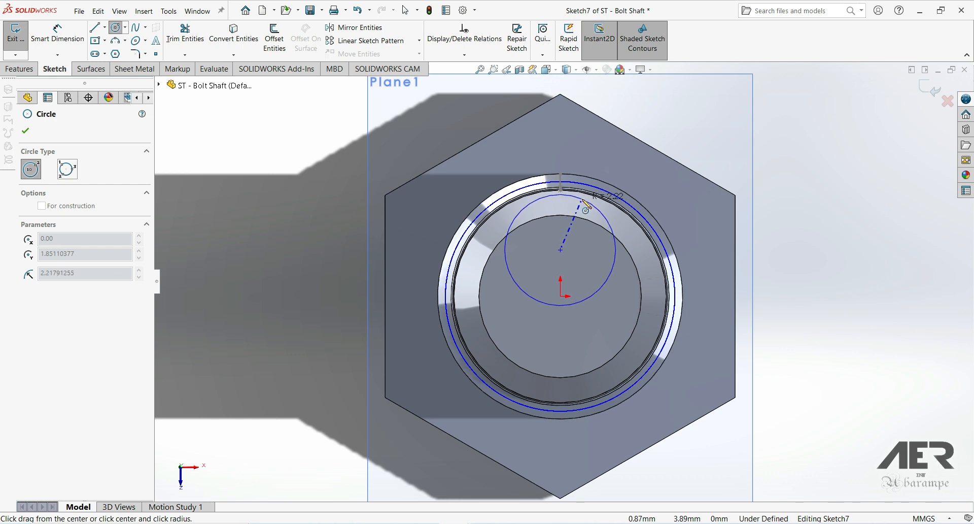
left_click(589, 202)
key("Escape")
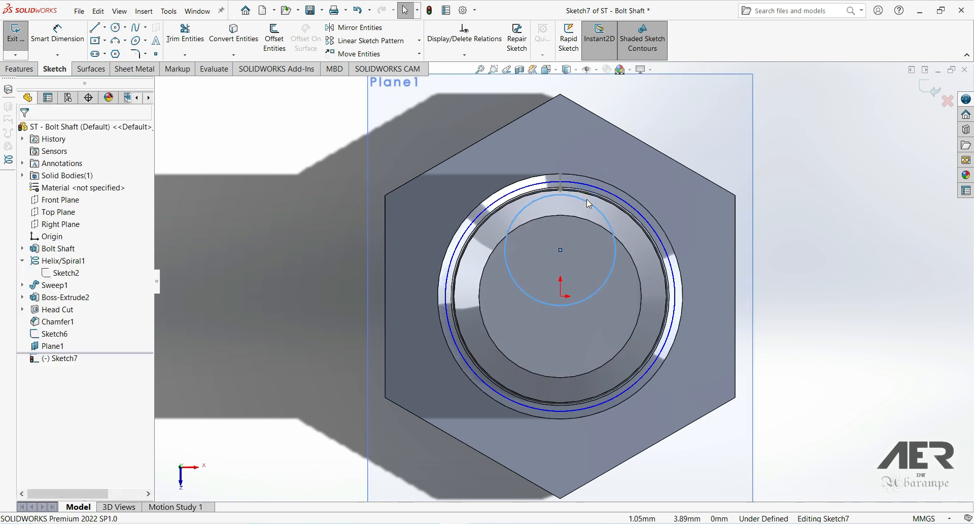
Add a vertical relation between the circle's centre and the origin
left_click(561, 297)
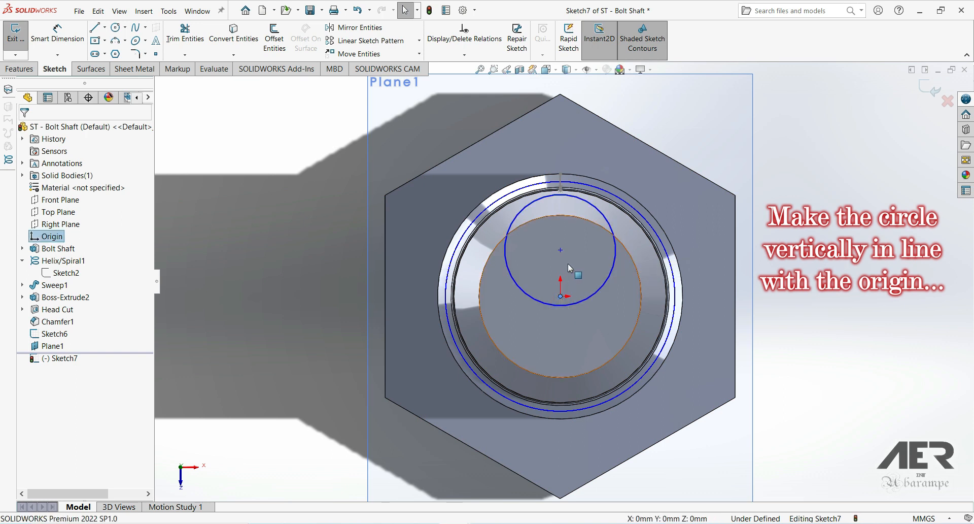
left_click(562, 249)
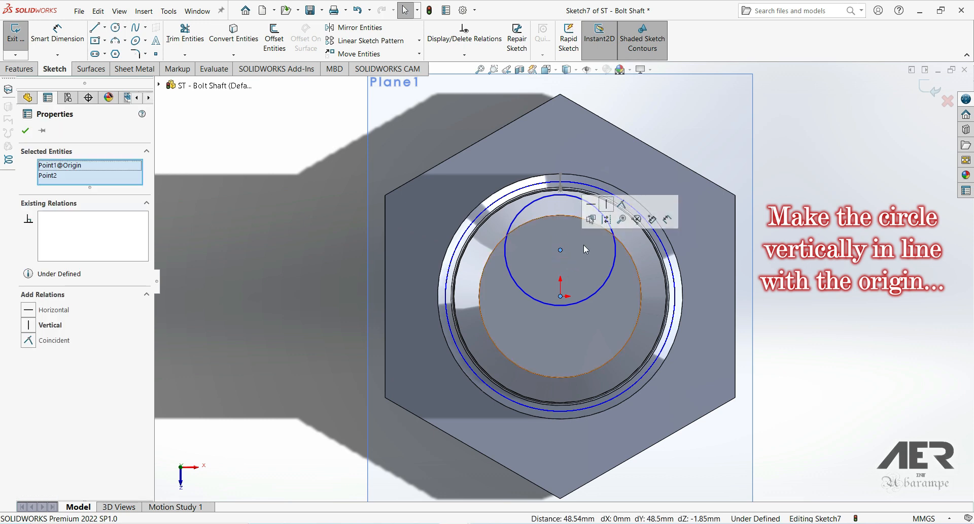
left_click(608, 205)
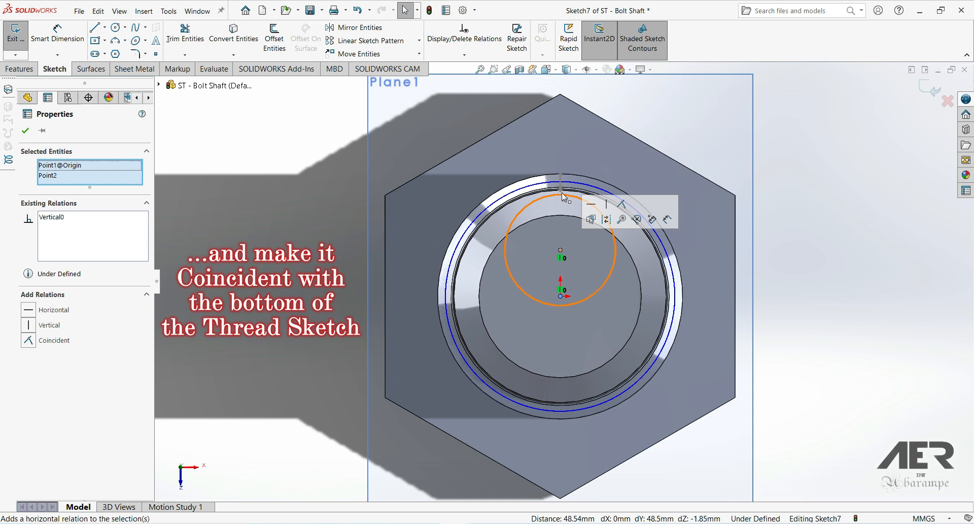
Make the circle coincident with the bottom point of the thread profile sketch
scroll(569, 199, "down", 5)
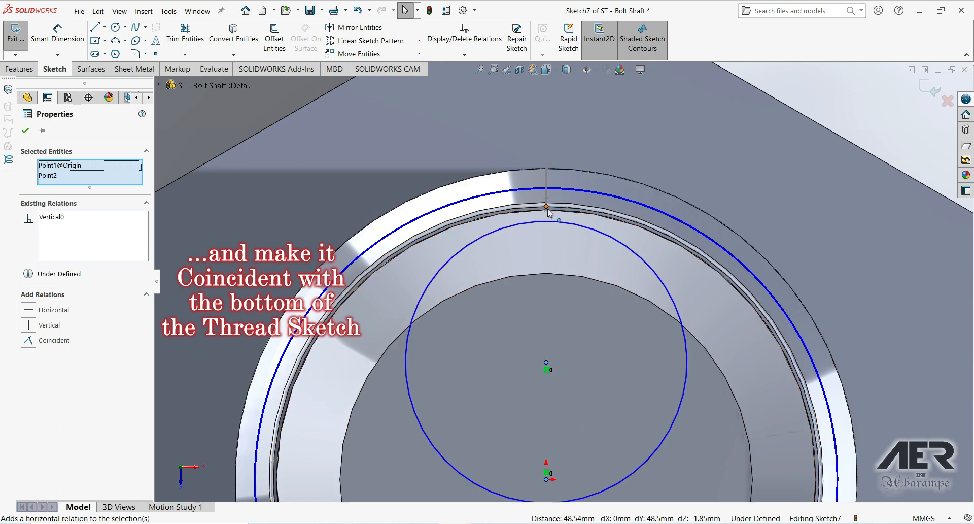
key("Escape")
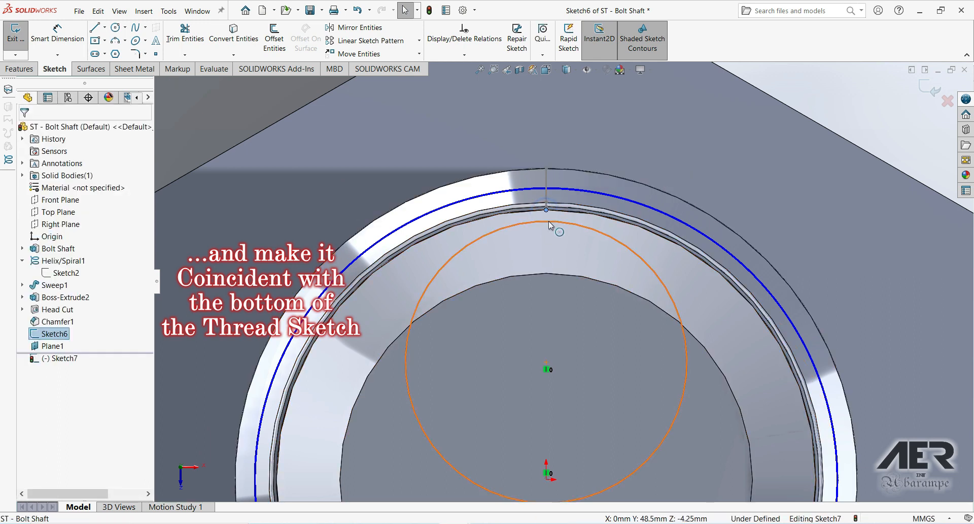
left_click(546, 222)
left_click(546, 209, "ctrl")
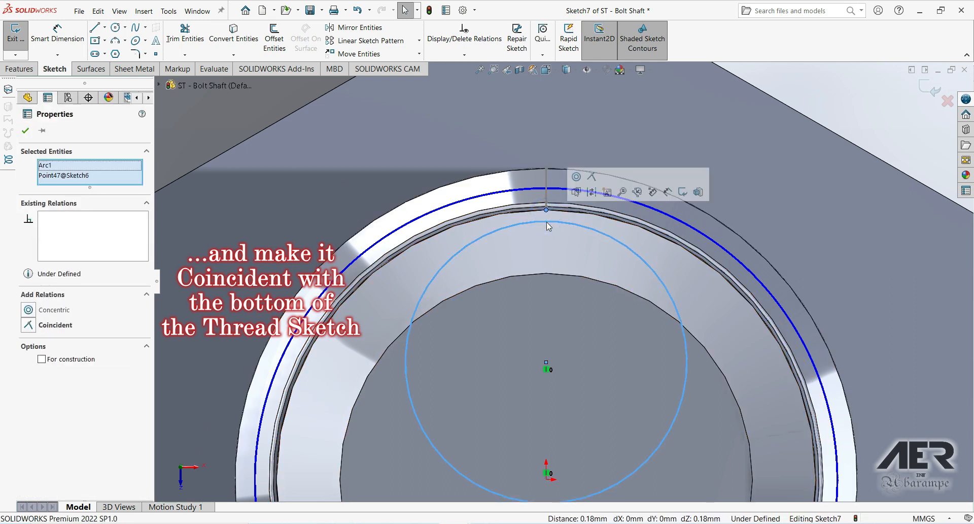
left_click(591, 177)
scroll(567, 241, "up", 3)
scroll(568, 334, "up", 2)
left_click(25, 131)
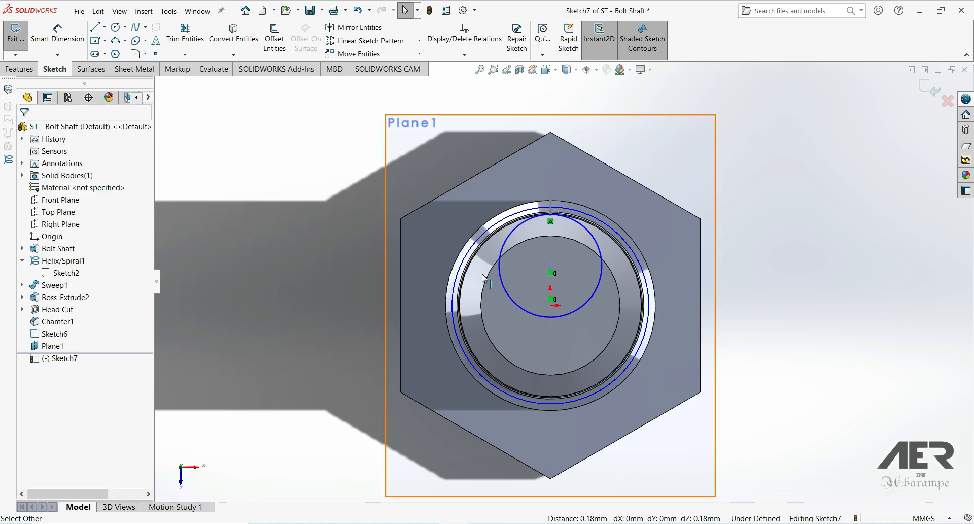
Dimension the circle's diameter at 5 mm and check its position against the thread end
scroll(582, 267, "down", 1)
left_click(57, 54)
left_click(59, 68)
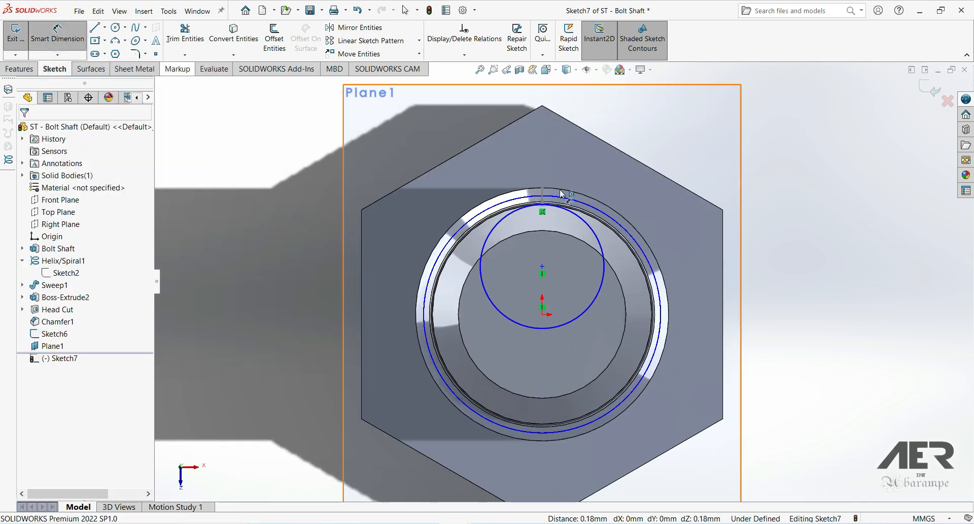
left_click(604, 257)
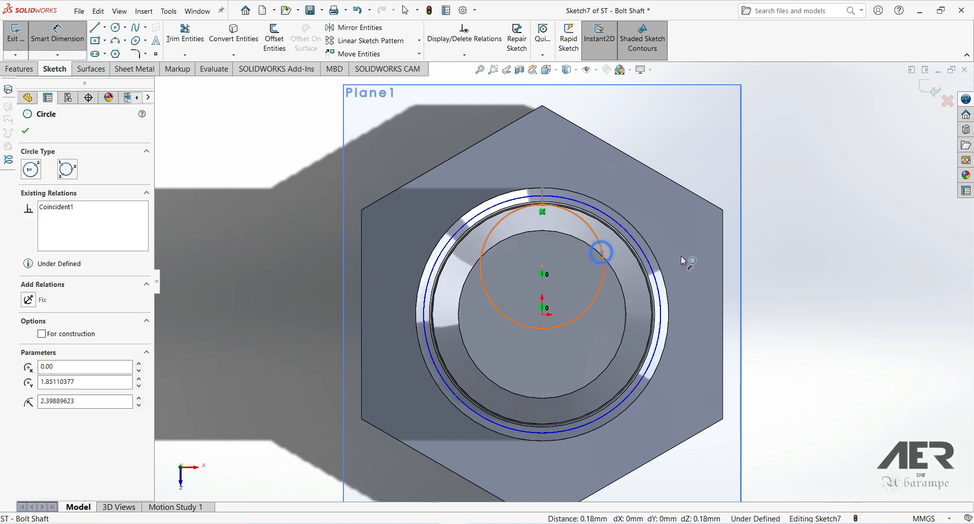
left_click(675, 245)
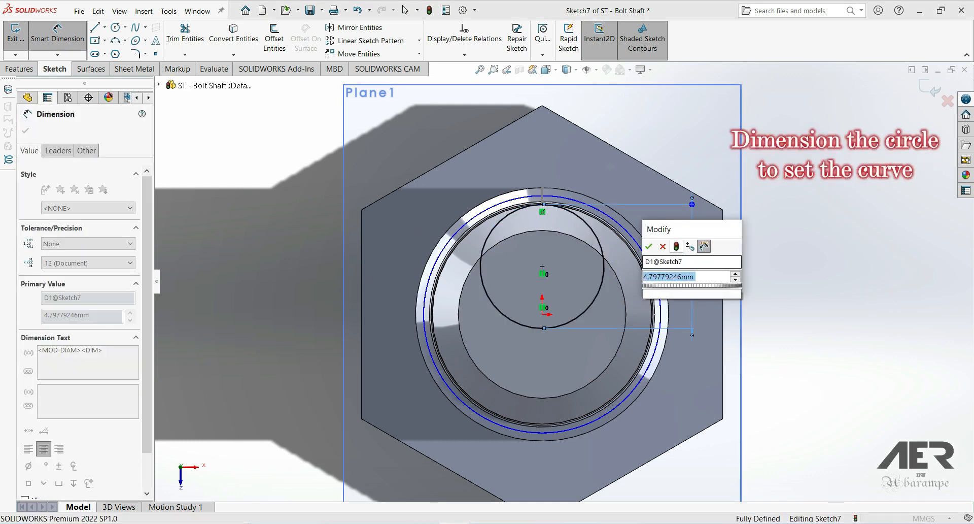
key("Return")
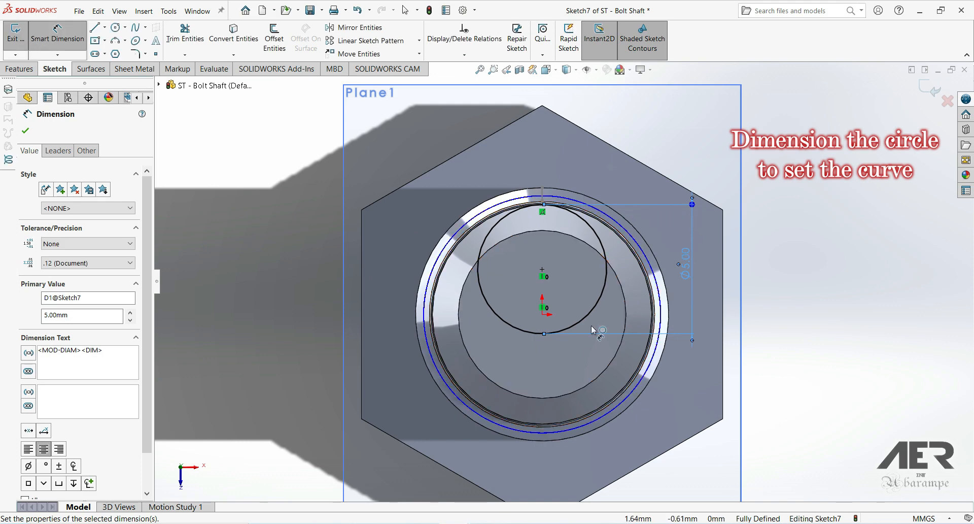
middle_click_drag(583, 290, 543, 223)
scroll(467, 250, "up", 6)
scroll(487, 216, "down", 6)
scroll(612, 216, "down", 1)
scroll(614, 216, "down", 2)
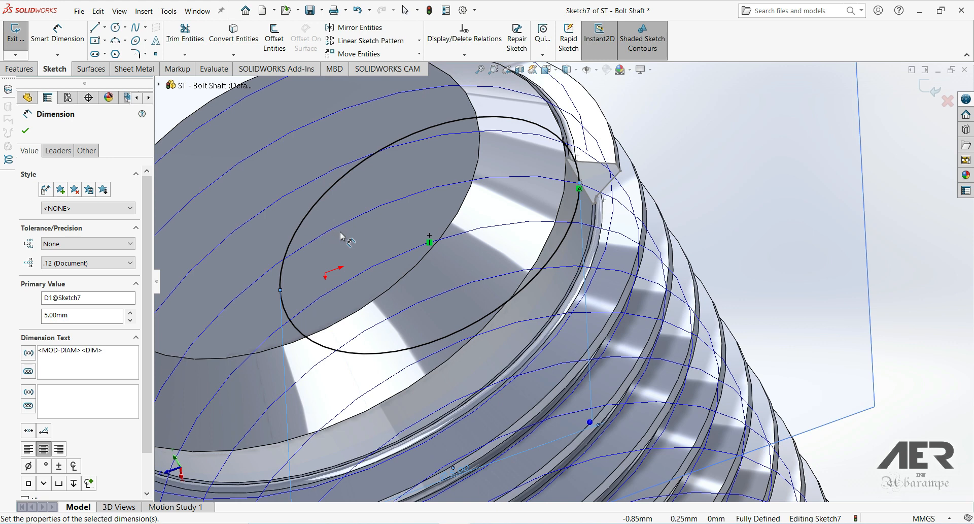
scroll(420, 223, "up", 2)
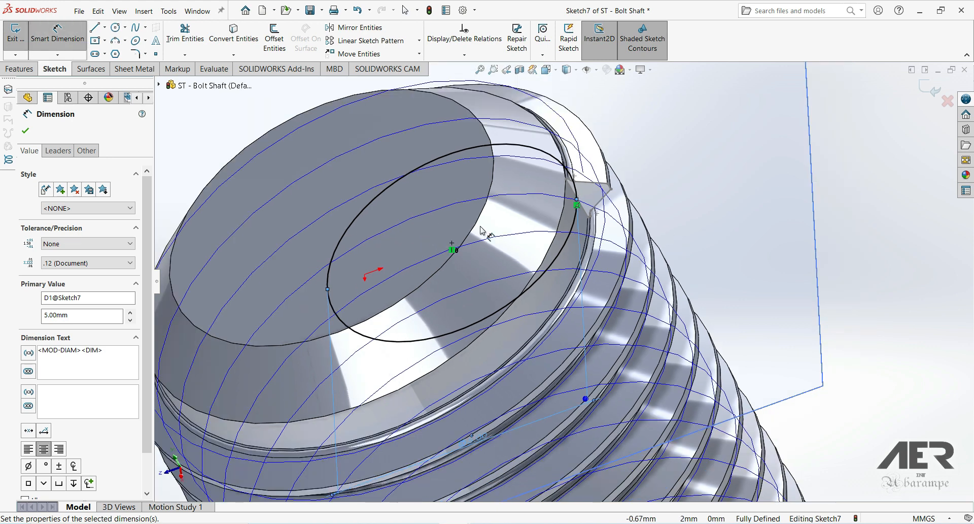
scroll(479, 230, "up", 2)
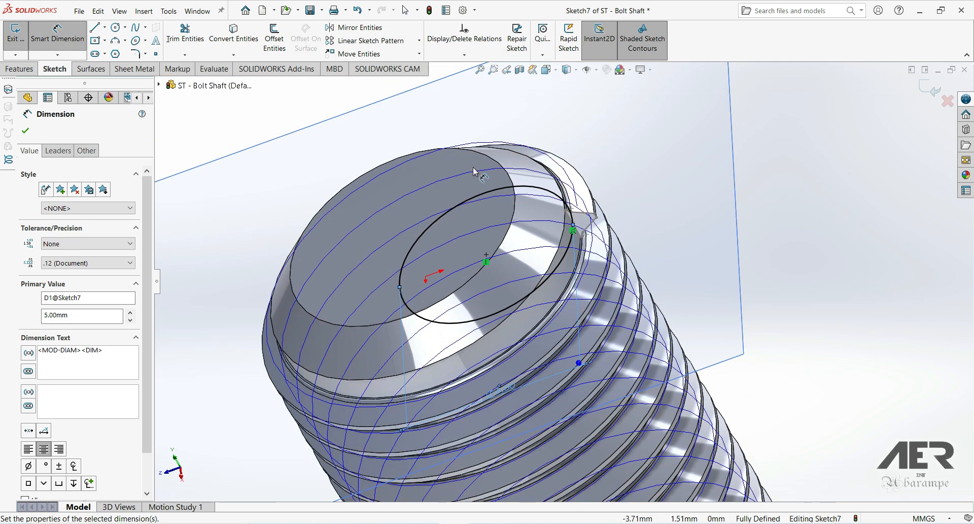
left_click(25, 130)
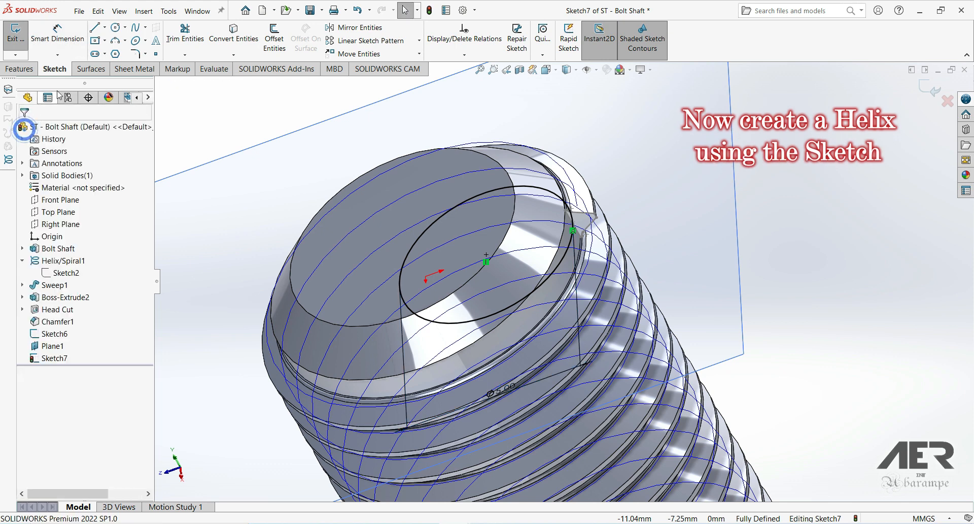
Start a helix from the circle sketch, defined by pitch and revolution, with a constant pitch of 1 mm
left_click(19, 69)
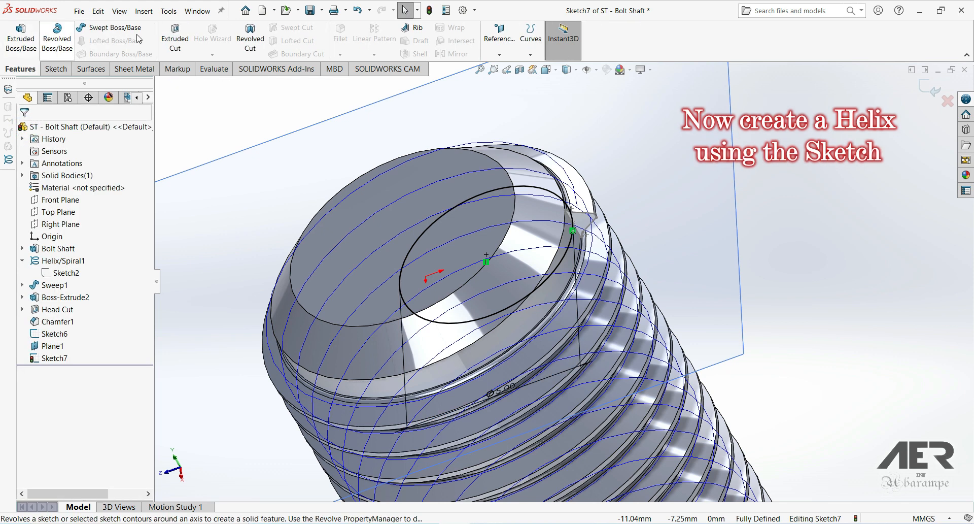
left_click(532, 55)
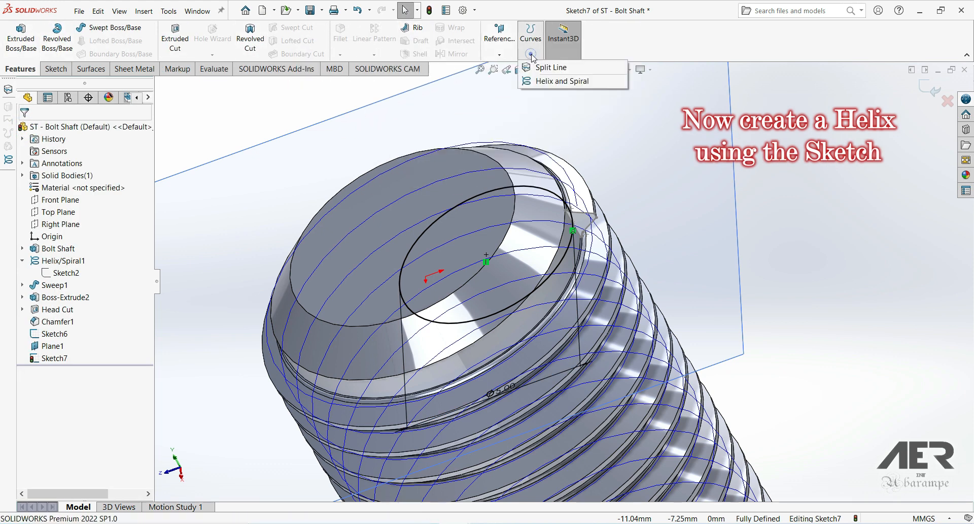
left_click(539, 83)
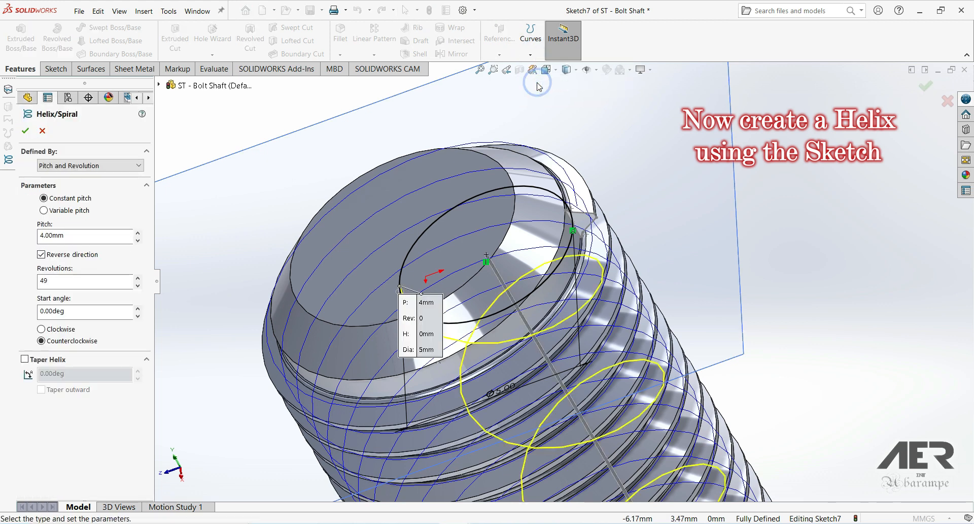
scroll(592, 253, "up", 4)
scroll(696, 304, "down", 4)
scroll(398, 335, "up", 3)
scroll(401, 336, "up", 2)
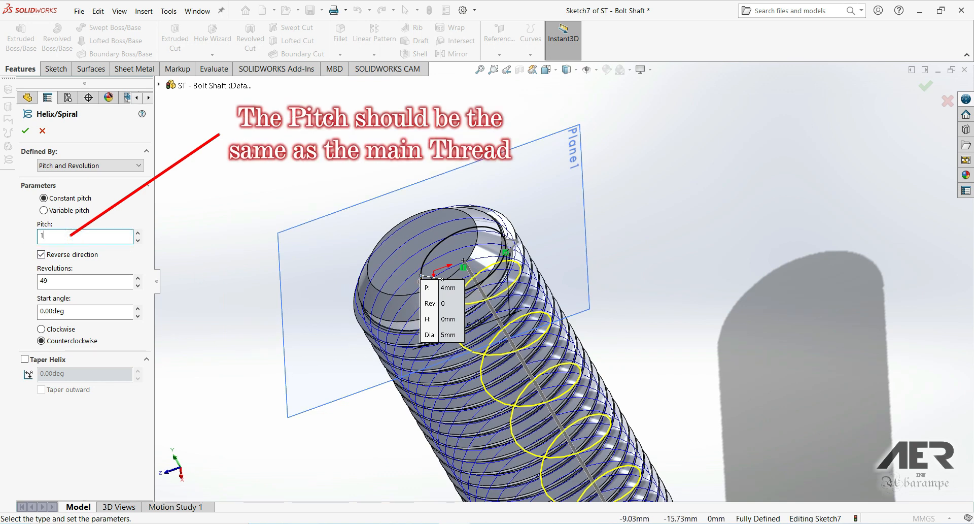
key("Return")
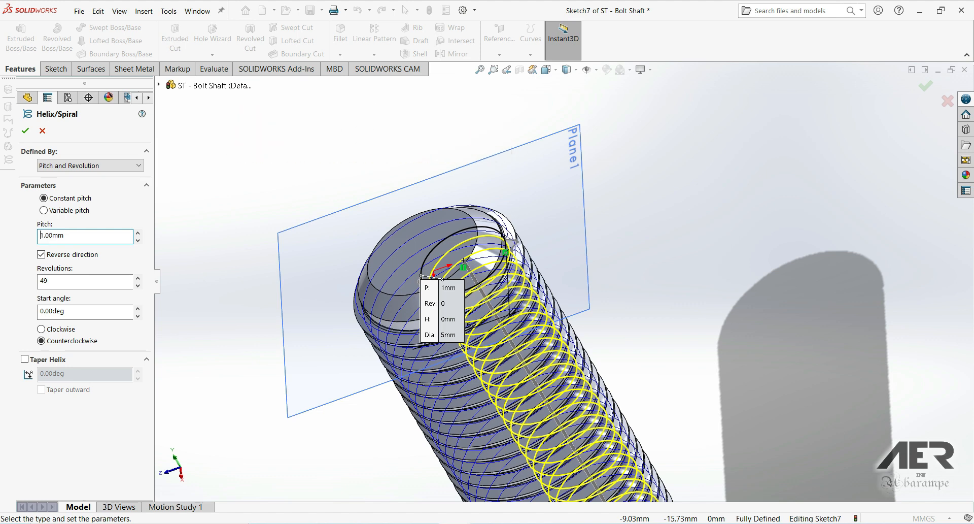
Set the helix to 0.5 revolutions with a start angle of 180 degrees so it begins at the thread sketch
double_click(52, 285)
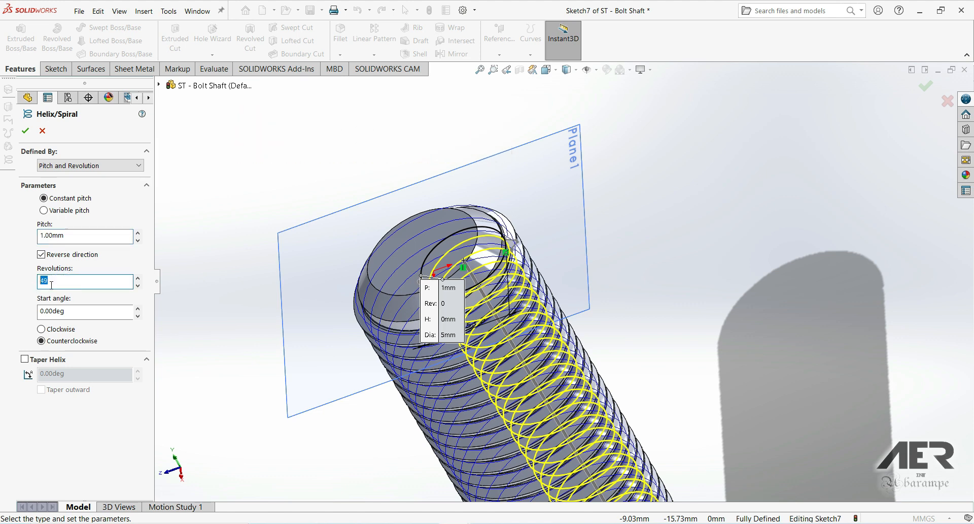
type("1")
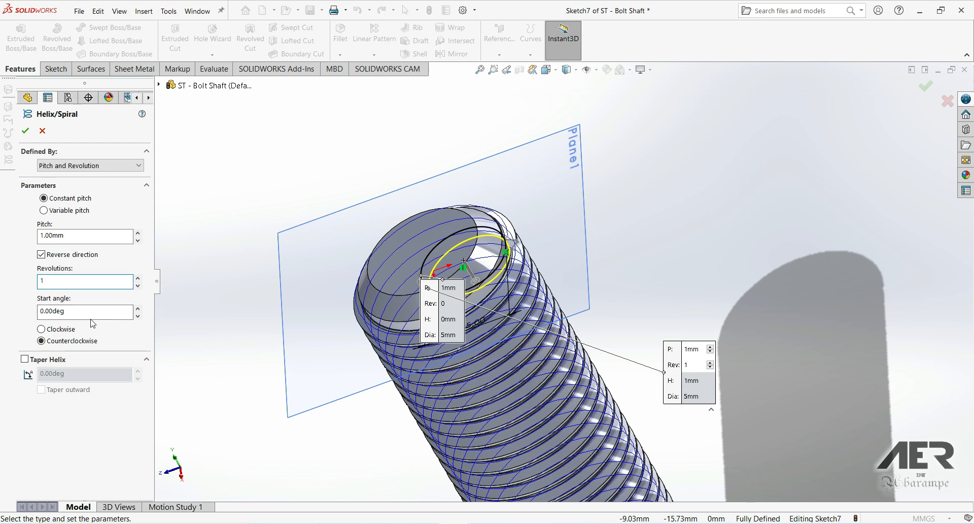
left_click(76, 315)
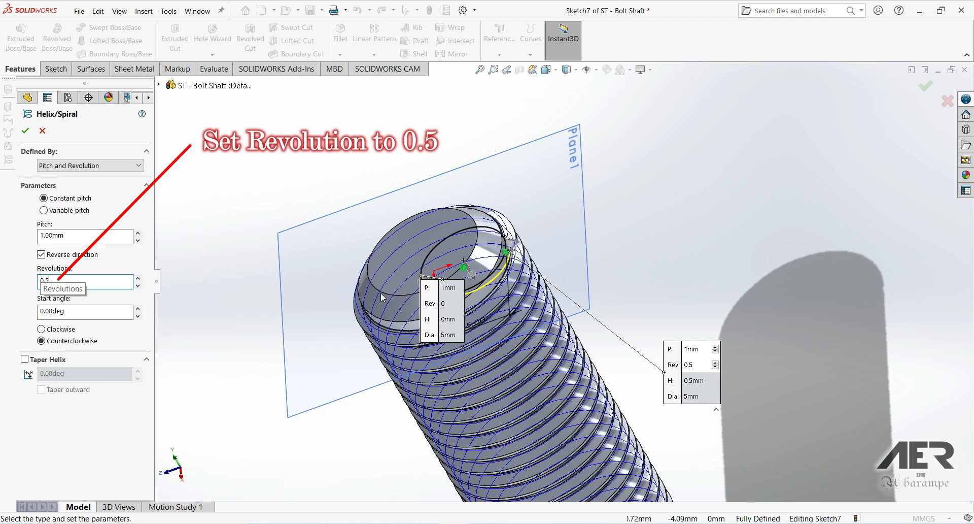
scroll(487, 250, "down", 3)
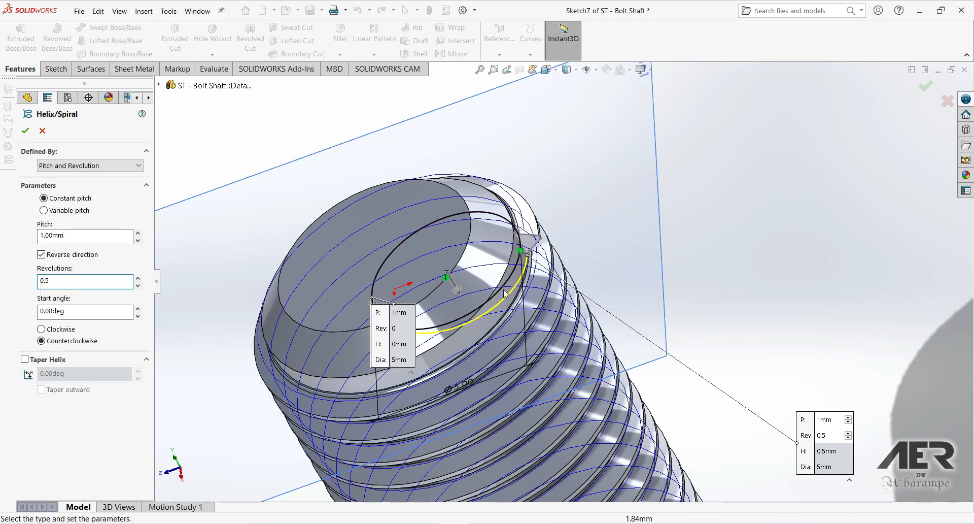
scroll(506, 294, "down", 2)
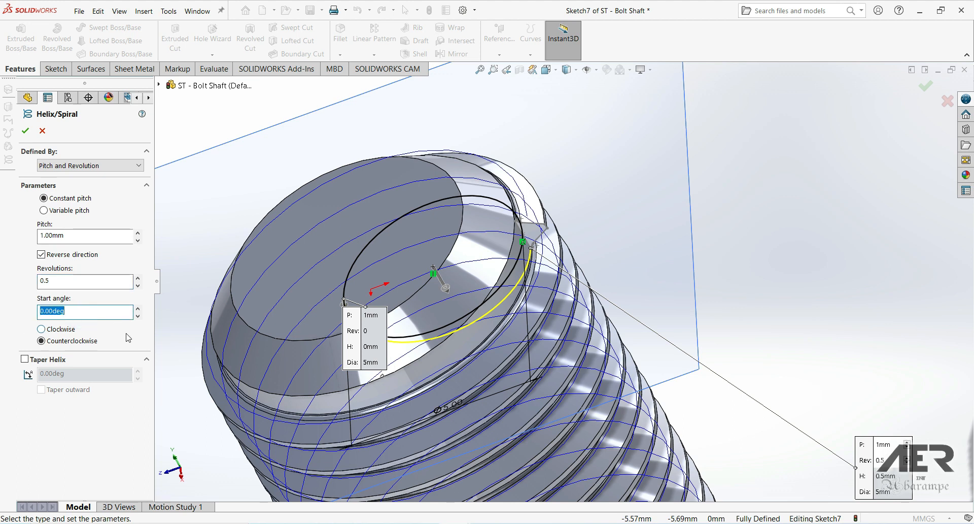
type("180")
key("Return")
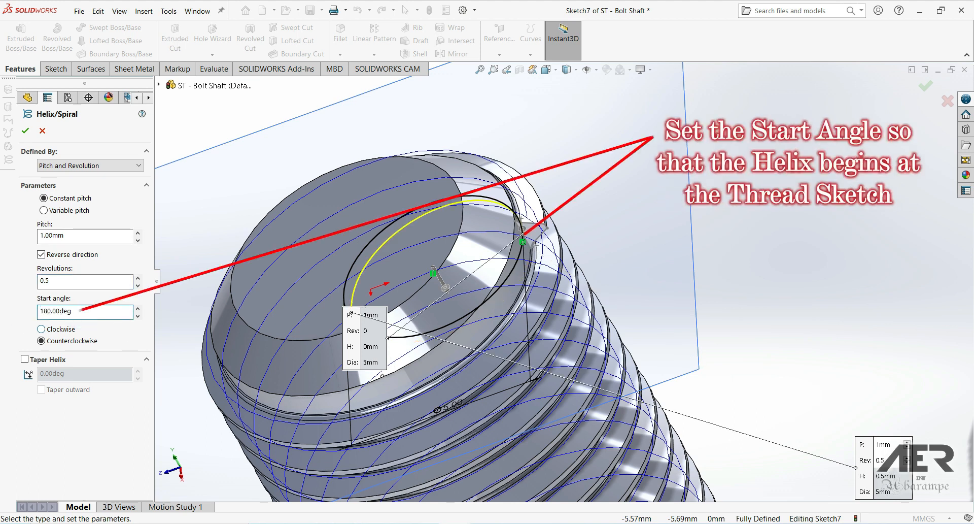
Switch the helix to clockwise, turn off its reversed direction and create it
mouse_move(290, 282)
middle_mouse_down()
mouse_move(300, 279)
mouse_move(289, 305)
middle_mouse_up()
scroll(542, 264, "up", 1)
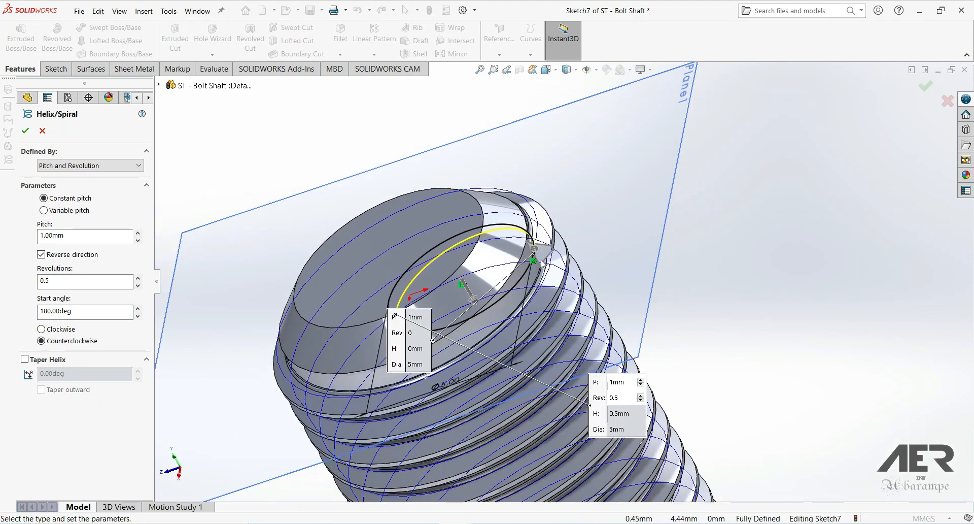
scroll(543, 263, "up", 1)
mouse_move(549, 254)
middle_mouse_down()
mouse_move(563, 256)
mouse_move(549, 254)
middle_mouse_up()
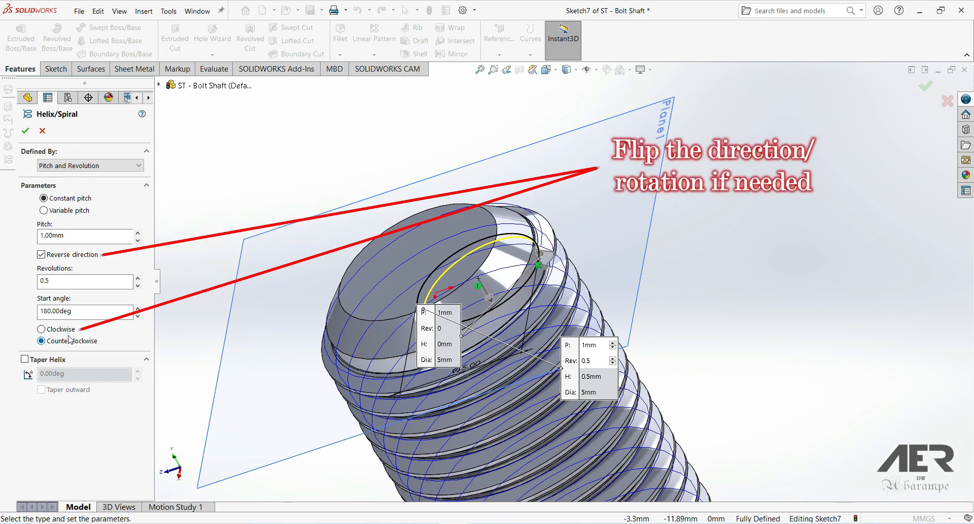
left_click(41, 329)
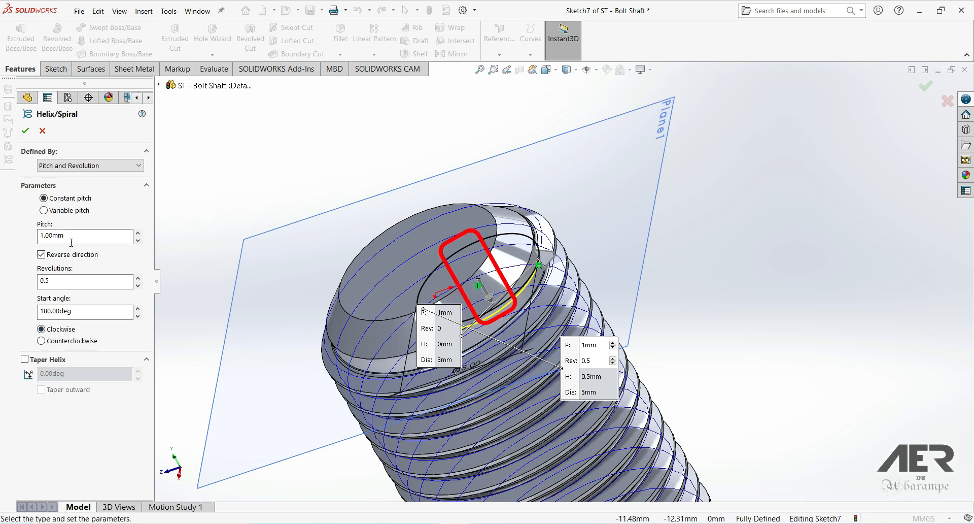
left_click(41, 254)
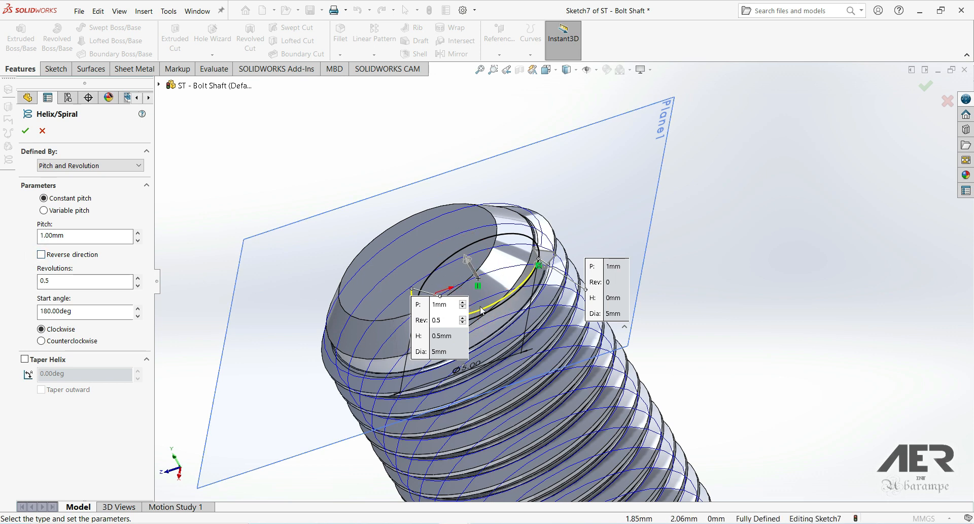
left_click(23, 133)
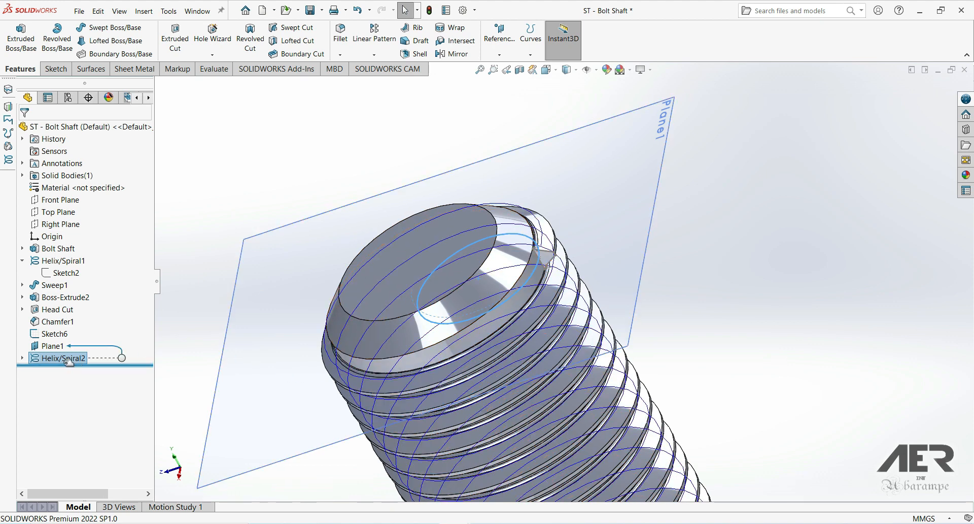
Create a swept boss using the triangular thread-end sketch as profile and the half-turn helix as path
left_click(50, 335, "ctrl")
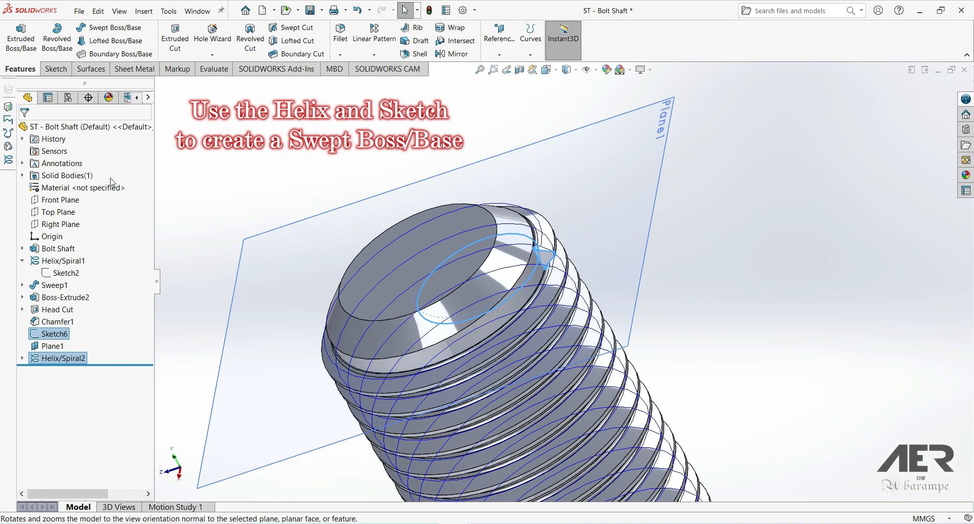
left_click(107, 27)
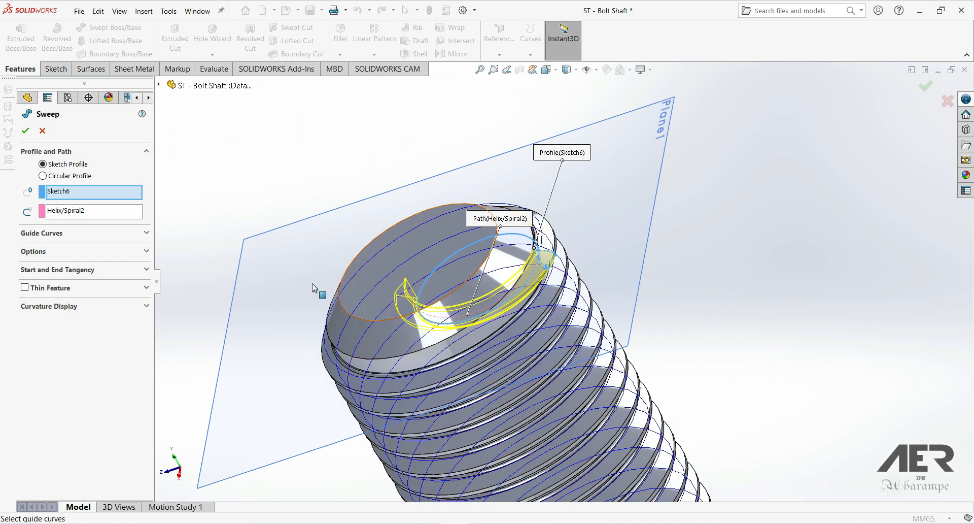
left_click(26, 132)
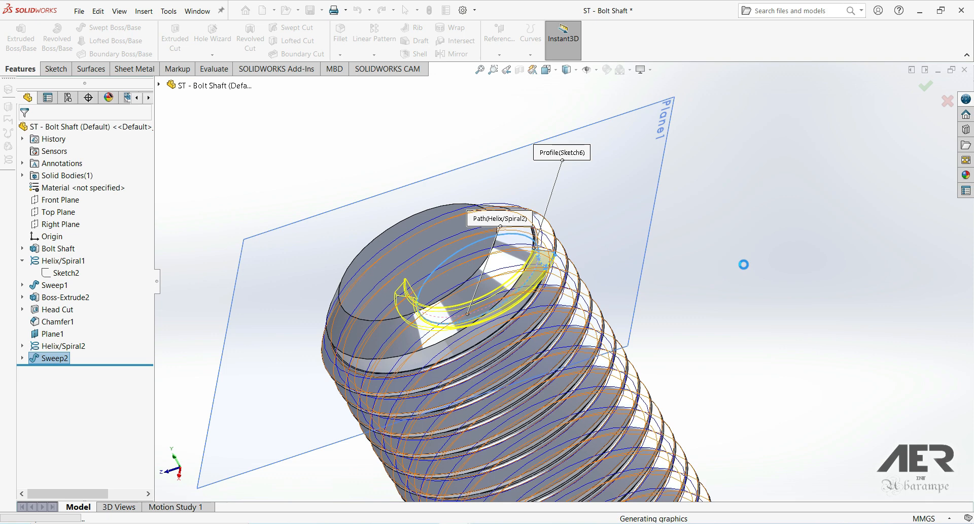
Examine the swept thread end at the chamfered tip of the shaft from several angles
middle_click_drag(683, 269, 432, 256)
scroll(447, 333, "down", 3)
middle_click_drag(477, 321, 485, 401)
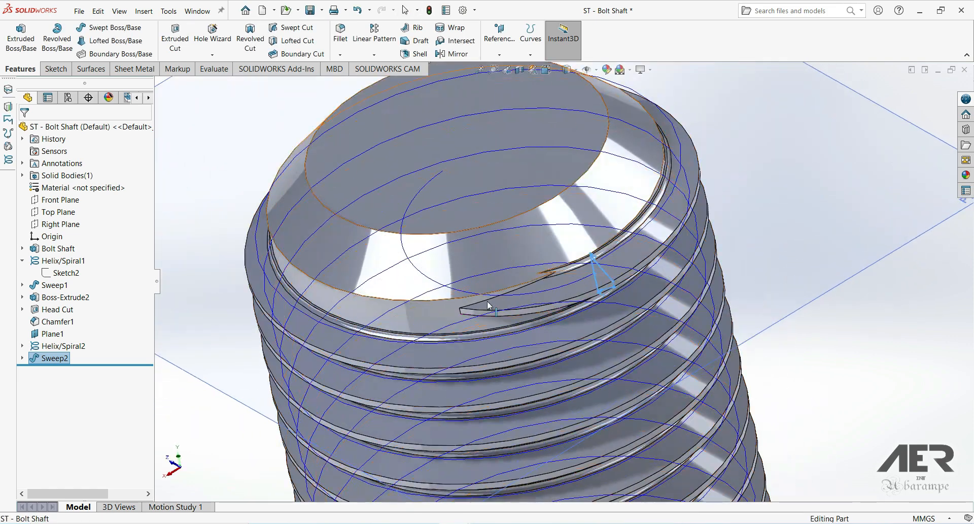
middle_click_drag(493, 329, 491, 290)
scroll(572, 295, "up", 10)
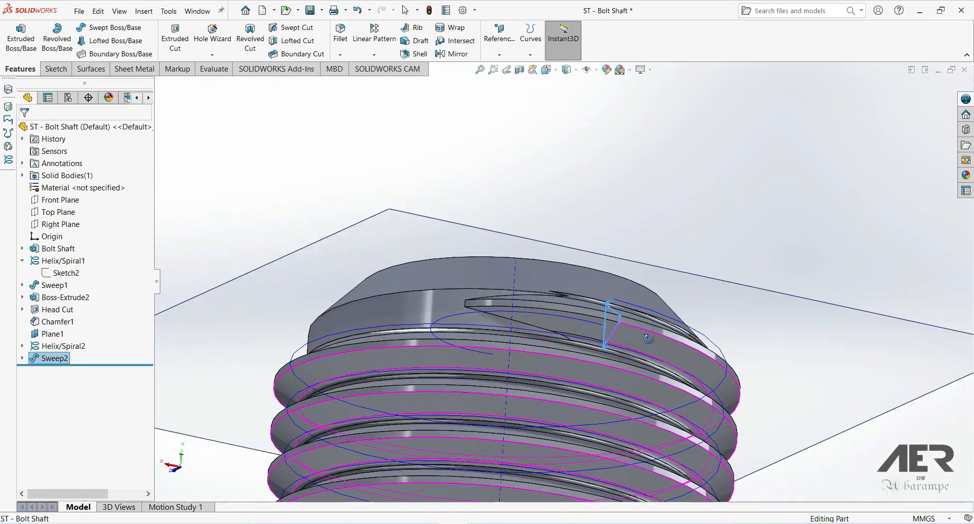
middle_click_drag(569, 398, 526, 398)
scroll(607, 313, "down", 2)
scroll(549, 395, "up", 2)
scroll(551, 399, "down", 2)
middle_click_drag(582, 255, 596, 351)
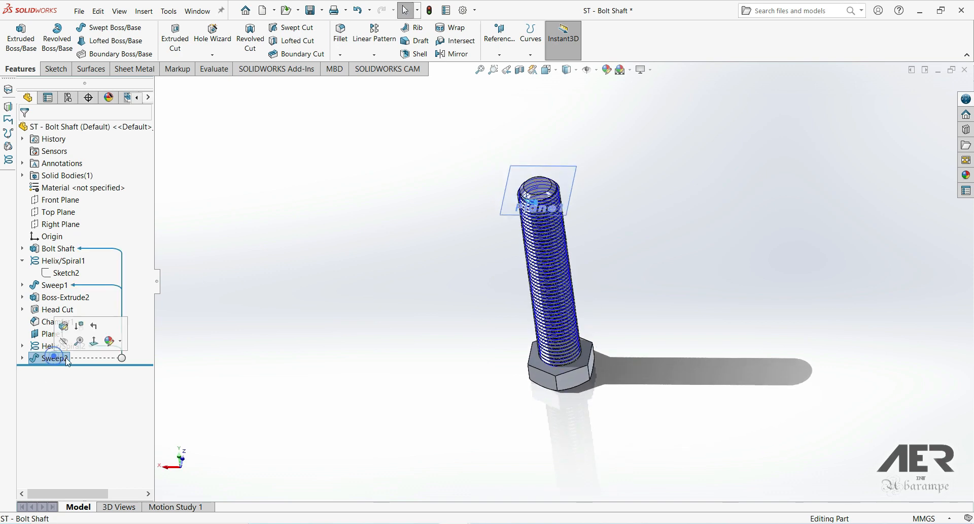
Rename the new sweep feature as Thread End and save the bolt part
type("Thread")
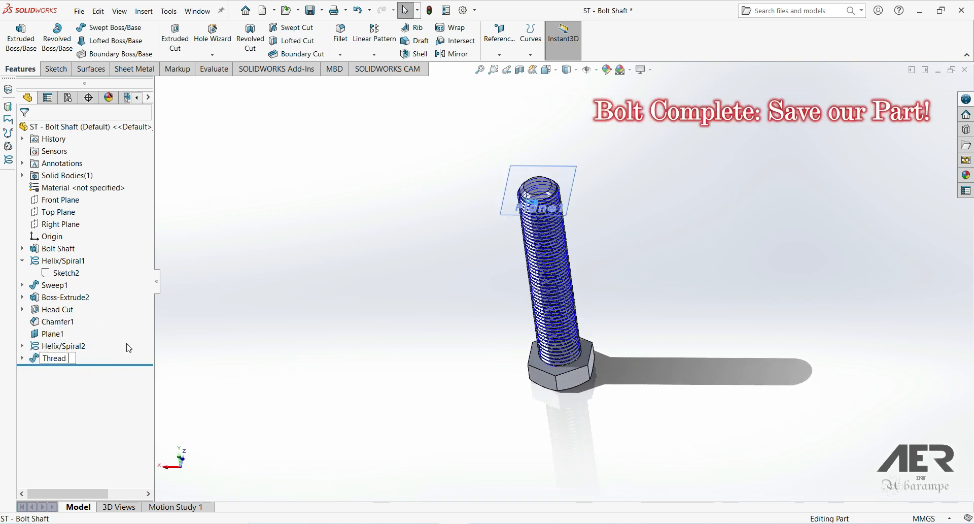
scroll(509, 214, "up", 2)
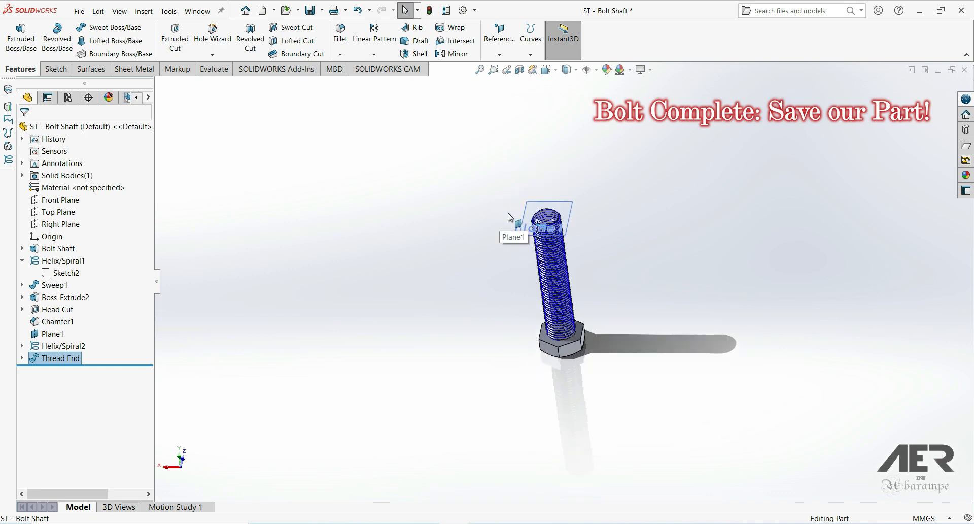
middle_click_drag(509, 213, 461, 178)
left_click(310, 14)
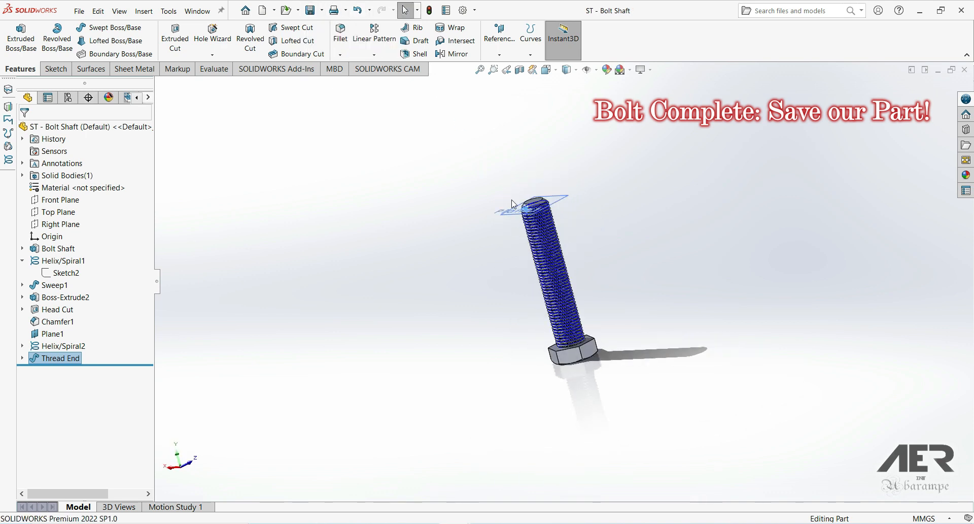
Switch to the standard-thread assembly, open the nut as its own part and rename its swept cut Thread Cut
key("ctrl+Tab")
key("Return")
middle_click_drag(406, 330, 419, 396)
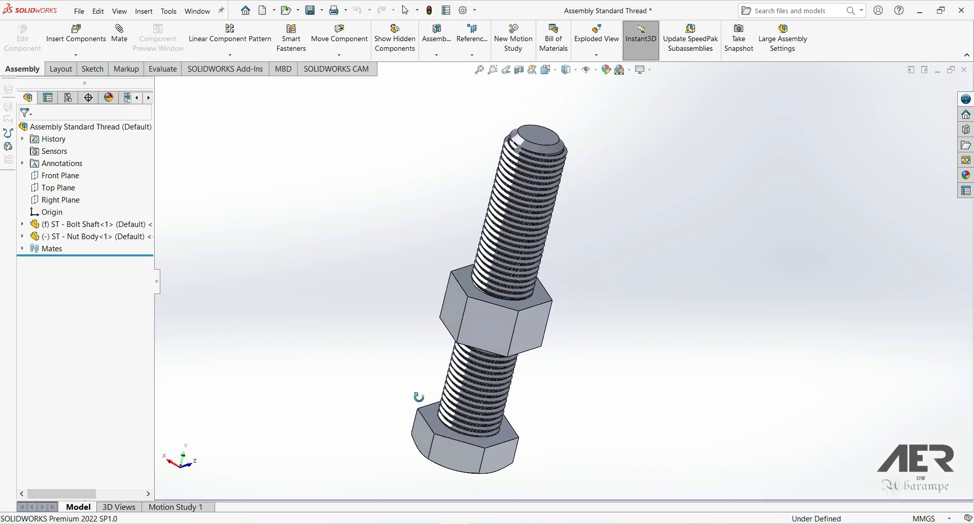
left_click(501, 321)
left_click(533, 267)
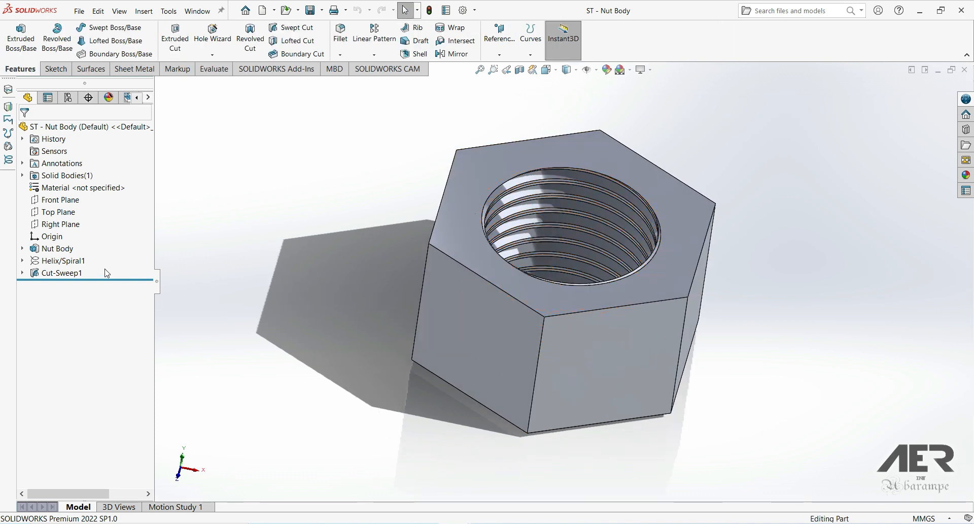
left_click(76, 274)
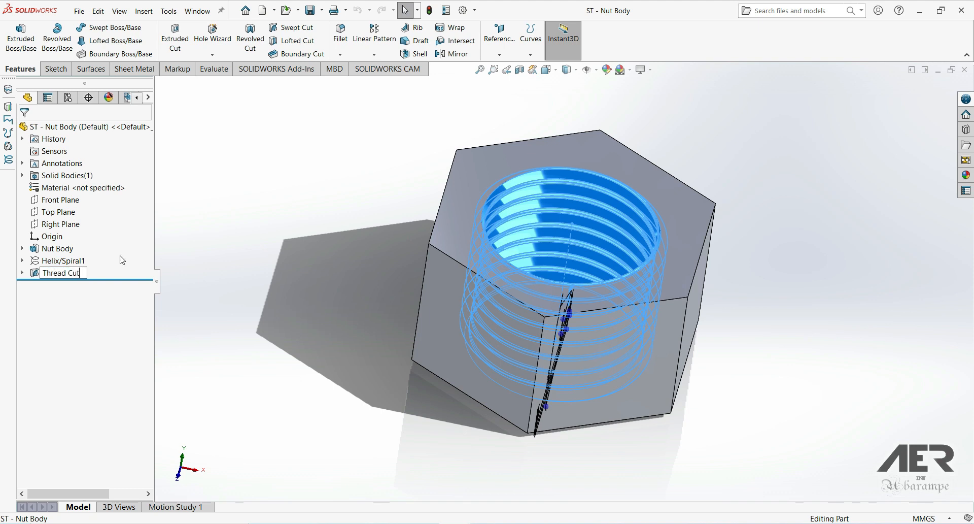
Start a sketch on the nut's upper hexagonal face and draw a circle centred on the origin, between the hole and the outer edges
middle_click_drag(285, 265, 389, 312)
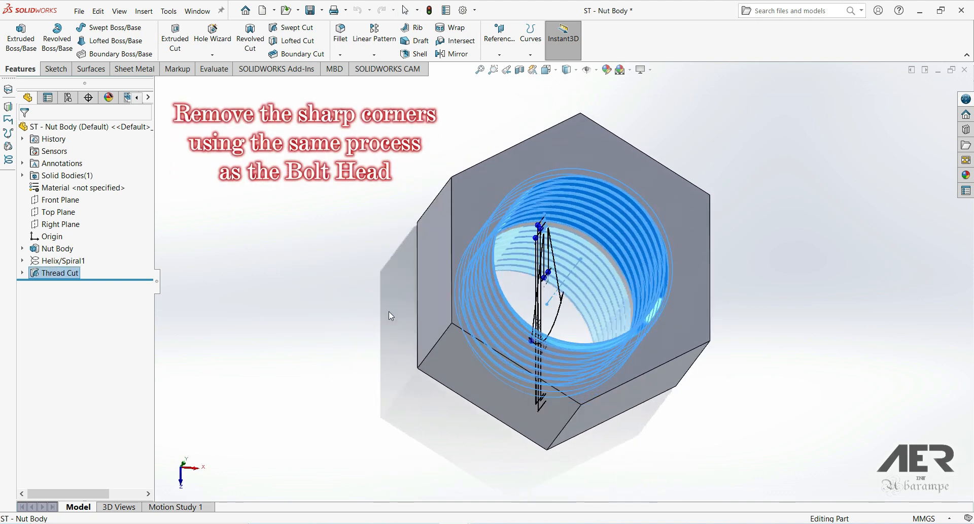
left_click(613, 159)
left_click(658, 129)
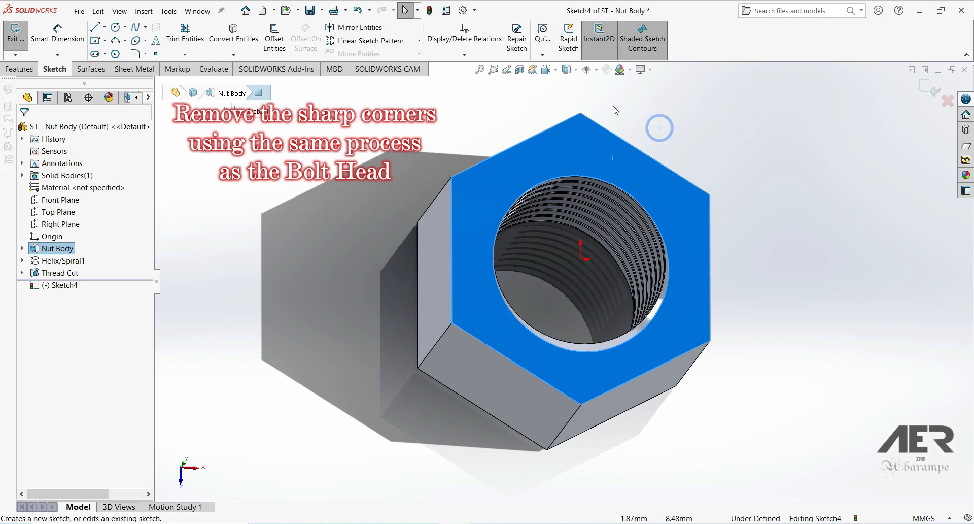
left_click(546, 70)
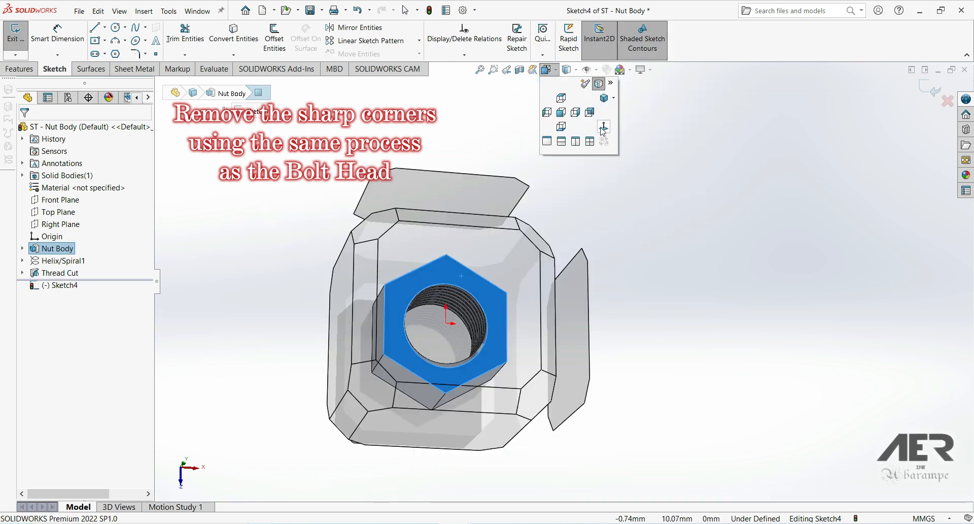
left_click(605, 133)
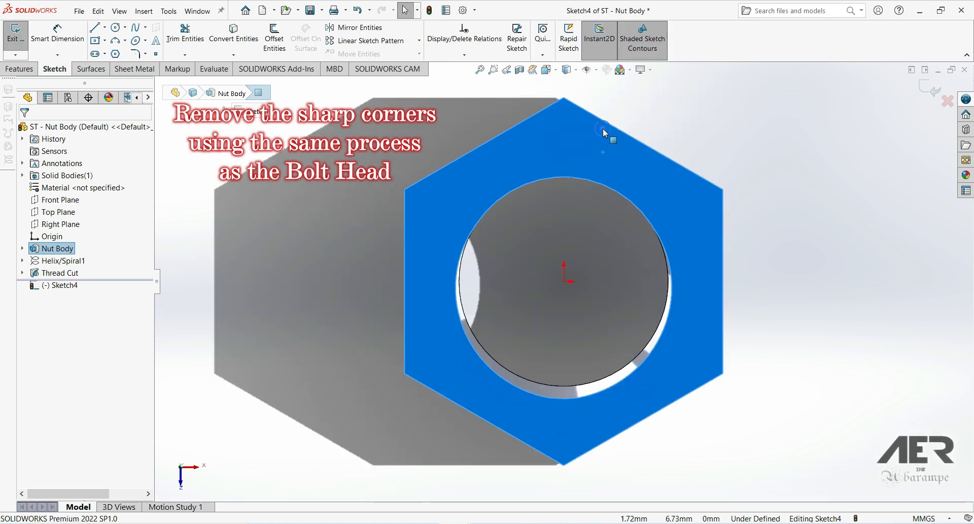
left_click(116, 26)
left_click(564, 281)
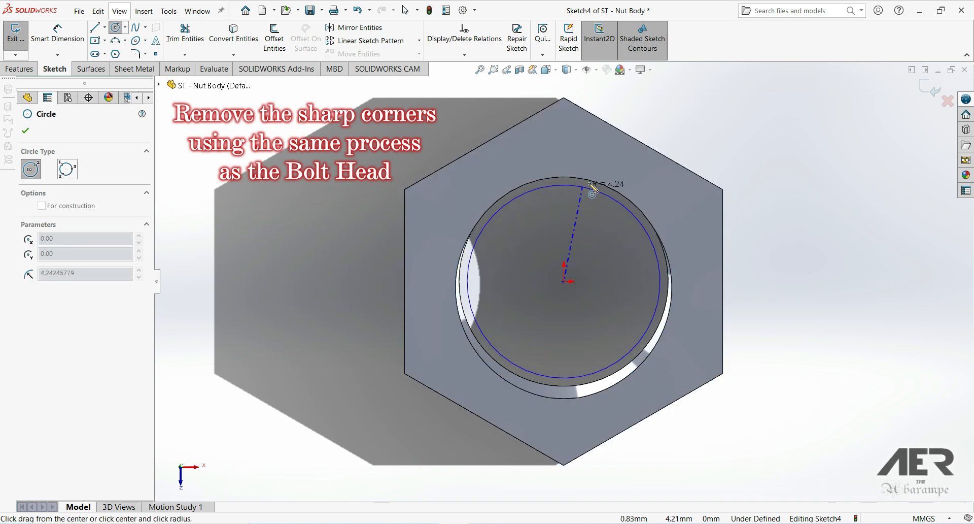
left_click(626, 153)
key("Escape")
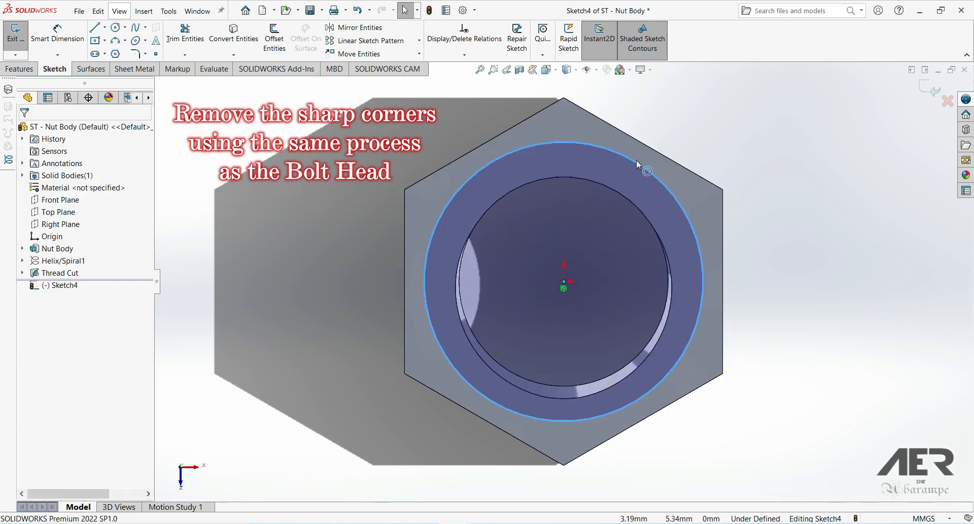
Make the circle tangent to one of the nut's hexagon edges
left_click(650, 174)
left_click(648, 147, "ctrl")
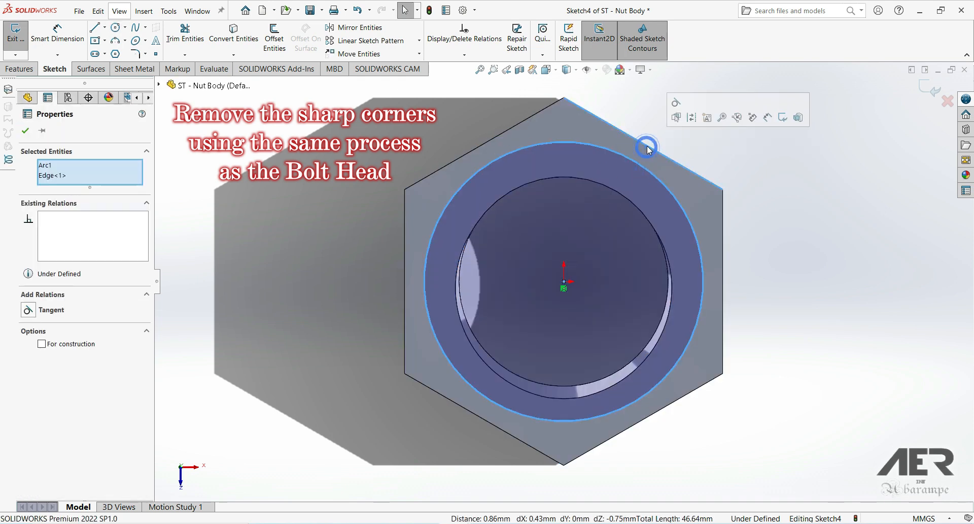
left_click(676, 103)
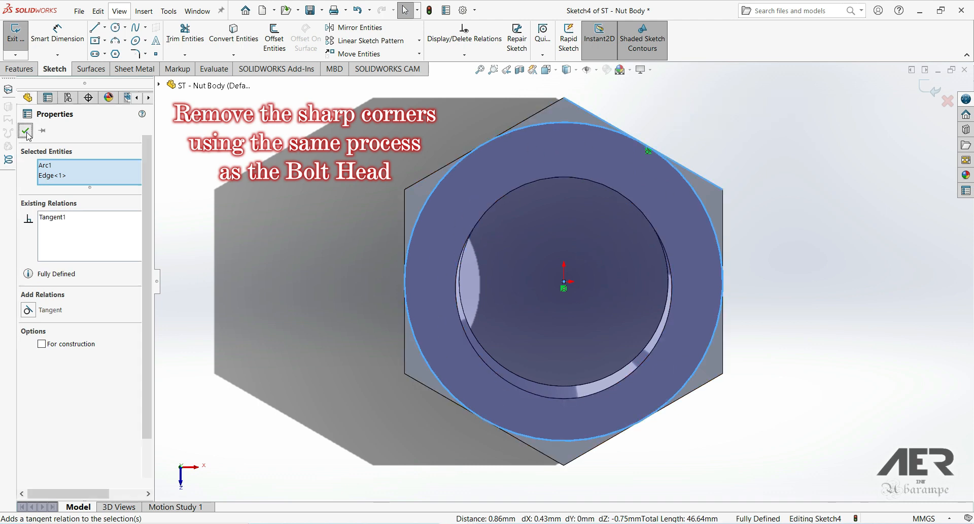
key("Escape")
Cut the corners outside the circle with a blind 10 mm extruded cut, flipped side to cut and a 60 degree draft
left_click(19, 68)
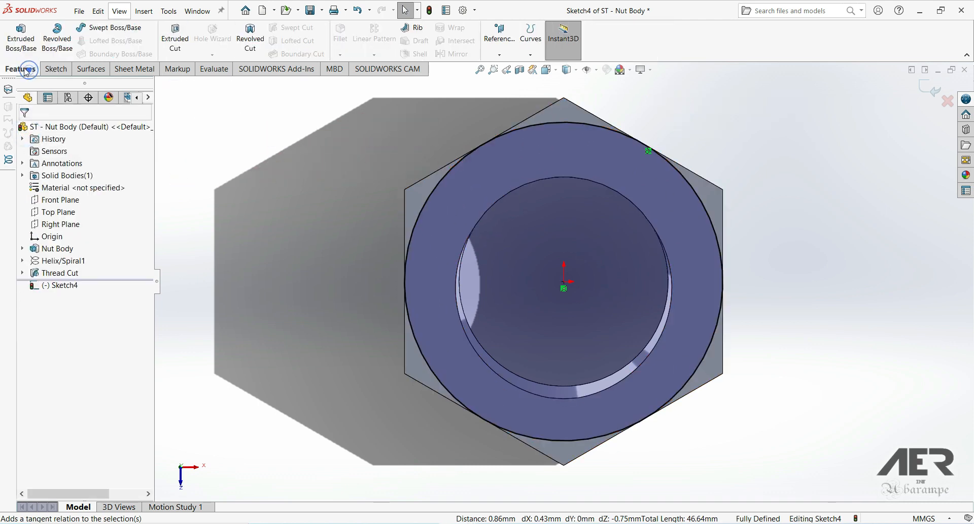
left_click(173, 41)
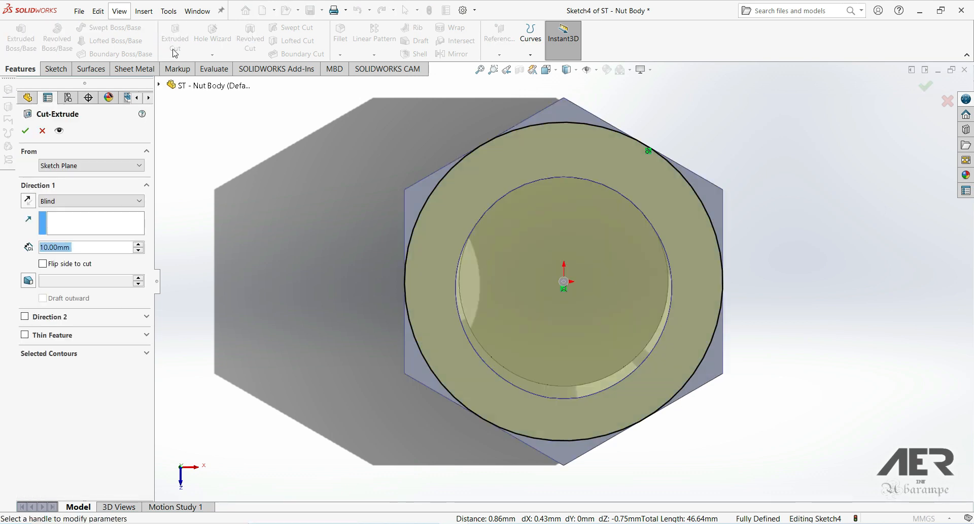
left_click(51, 264)
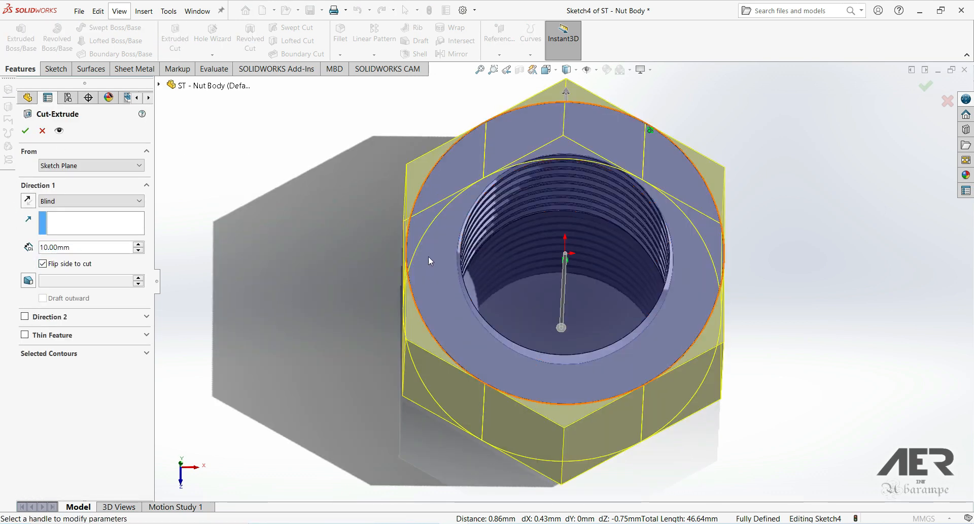
left_click(28, 281)
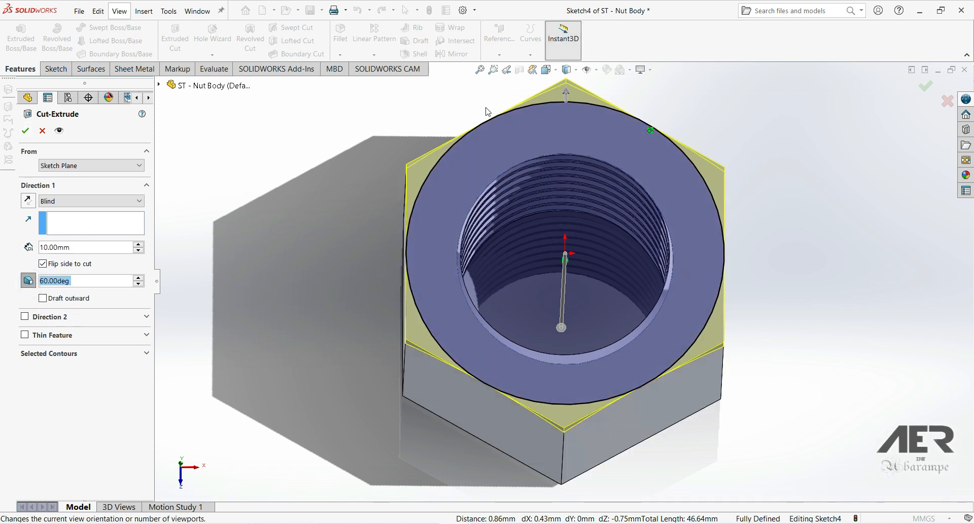
scroll(343, 147, "up", 2)
middle_click_drag(343, 148, 421, 350)
left_click(26, 131)
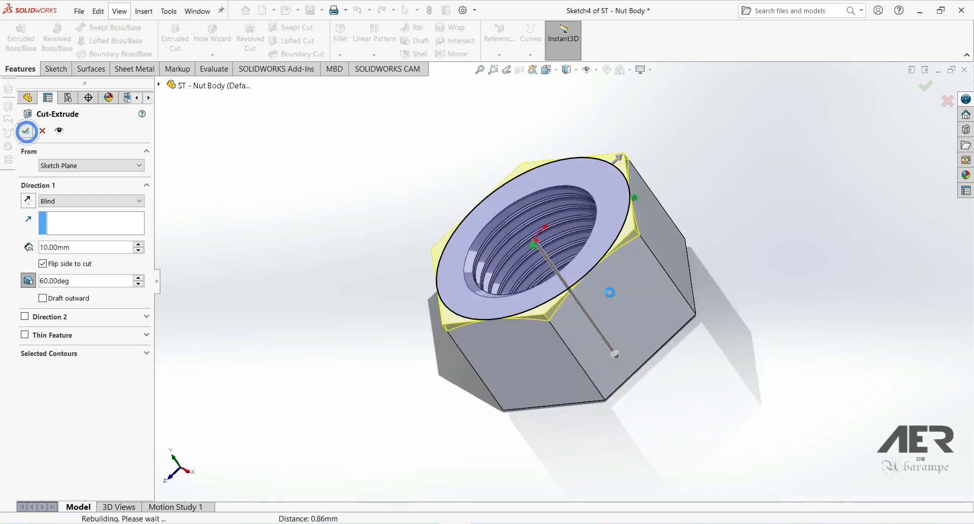
Start a sketch on the nut's opposite hexagonal face and draw an origin-centred circle of about 6.27 mm radius
middle_click_drag(519, 227, 491, 263)
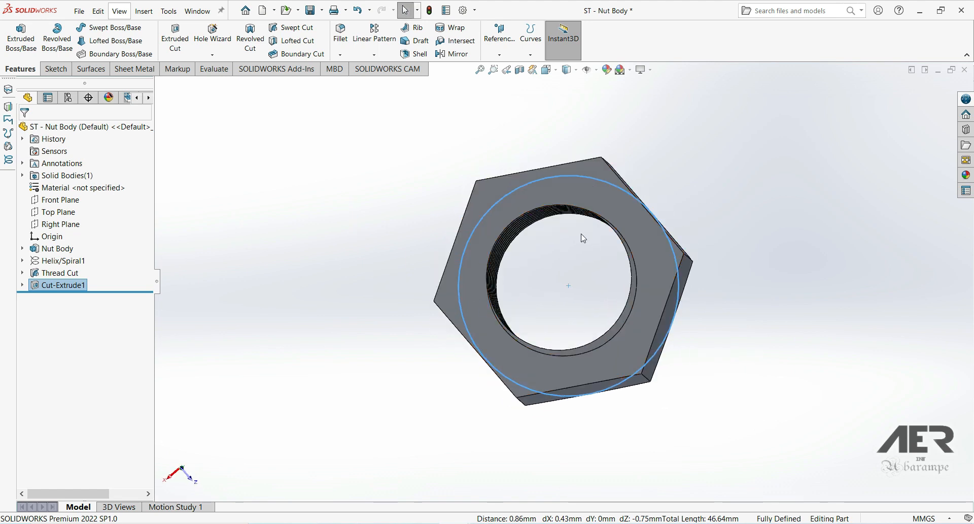
middle_click_drag(580, 235, 603, 174)
left_click(604, 175)
left_click(647, 148)
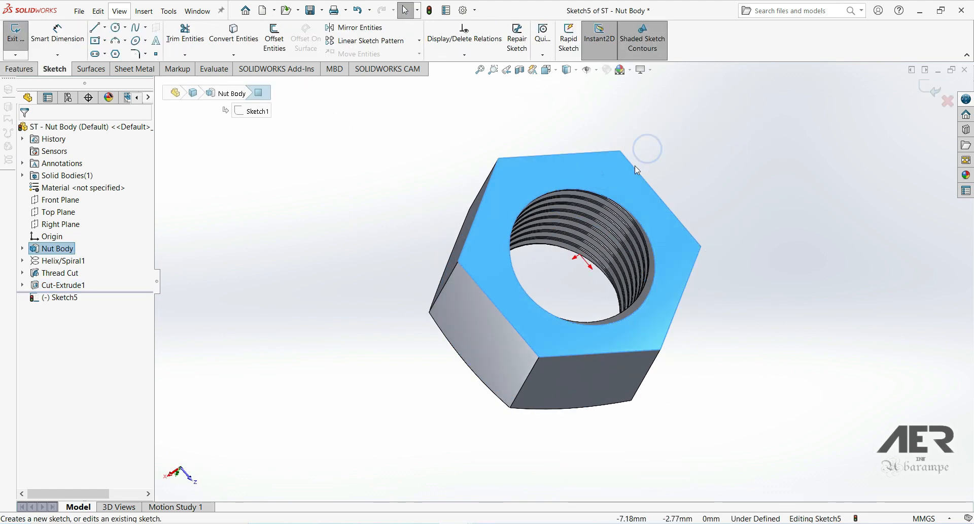
left_click(556, 71)
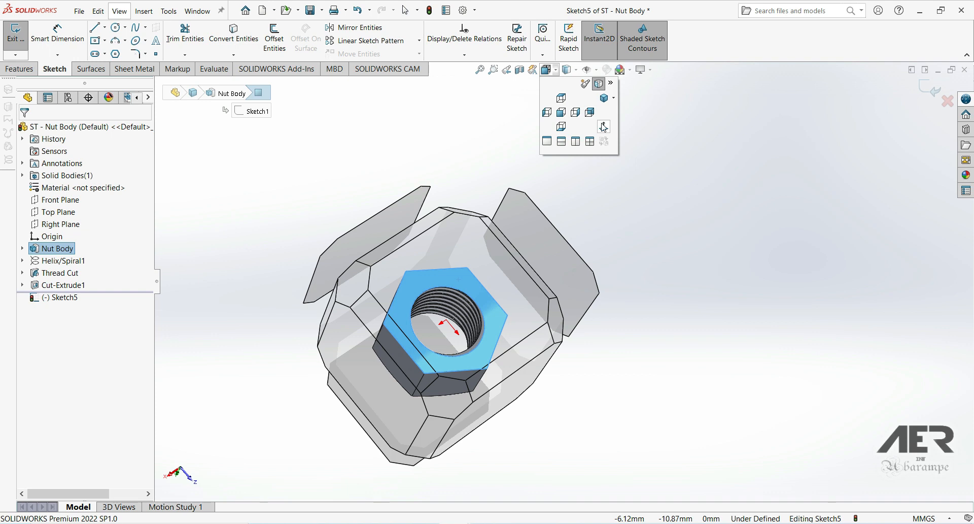
left_click(604, 127)
left_click(118, 29)
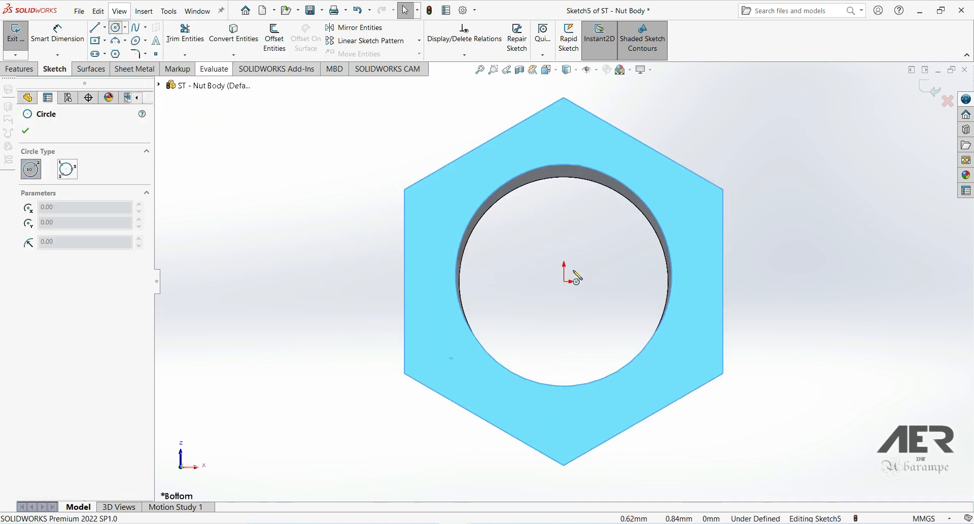
left_click(564, 281)
left_click(616, 148)
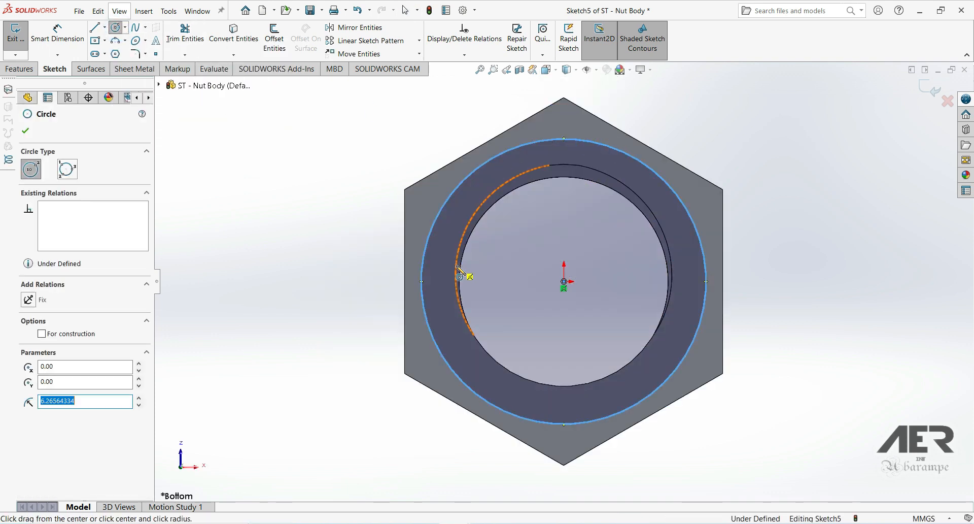
key("Escape")
Add a tangent relation between the second face's circle and an adjacent hexagon edge
left_click(646, 166)
left_click(655, 149, "ctrl")
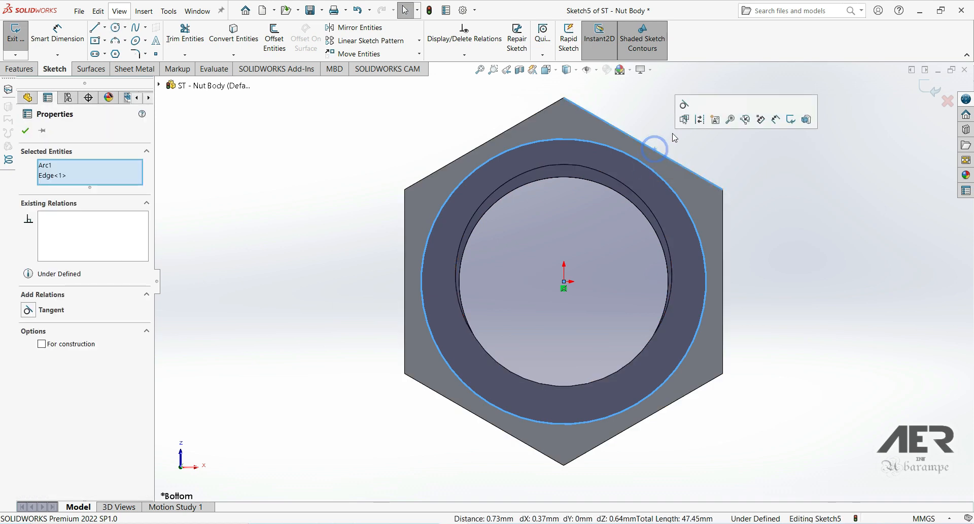
left_click(685, 108)
left_click(25, 131)
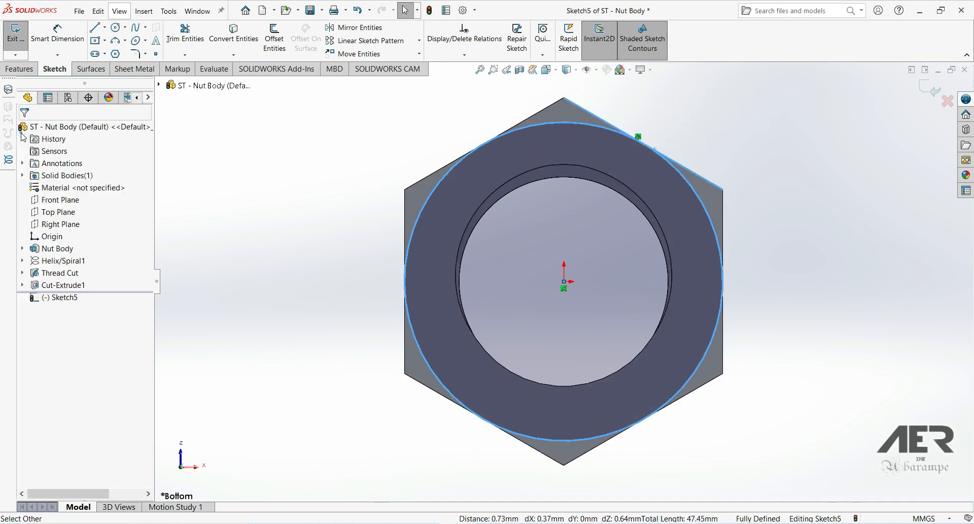
Cut the corners outside the second face's circle with a blind 10 mm extruded cut, flipped side to cut and a 60 degree draft
left_click(16, 70)
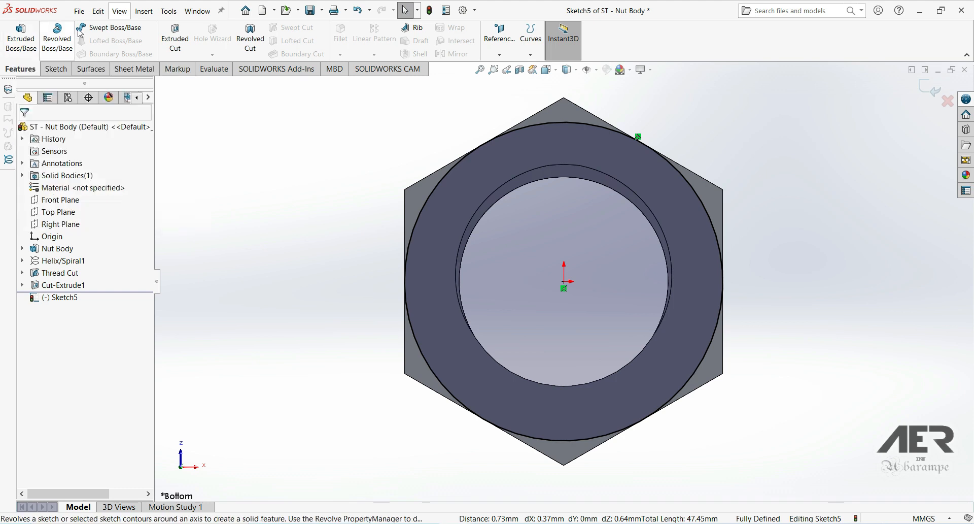
left_click(175, 35)
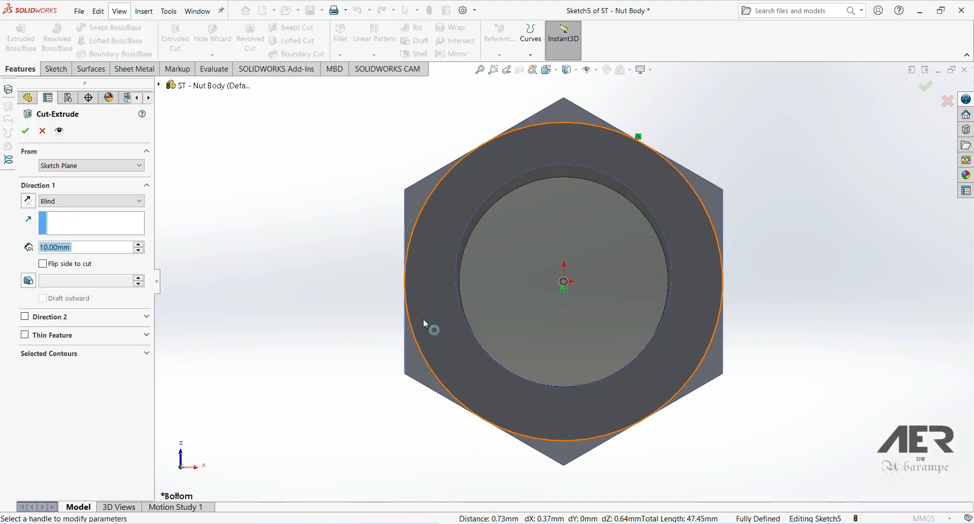
left_click(57, 266)
middle_click_drag(541, 266, 507, 195)
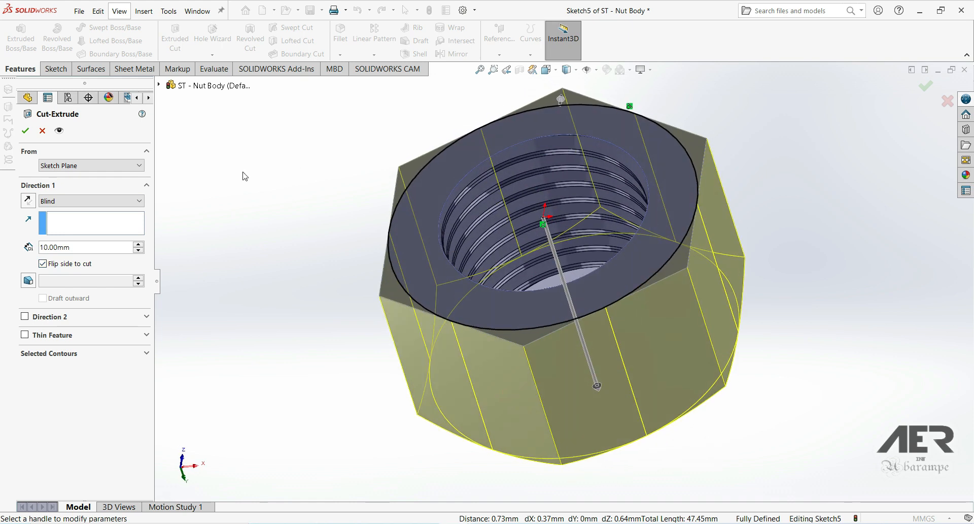
left_click(28, 280)
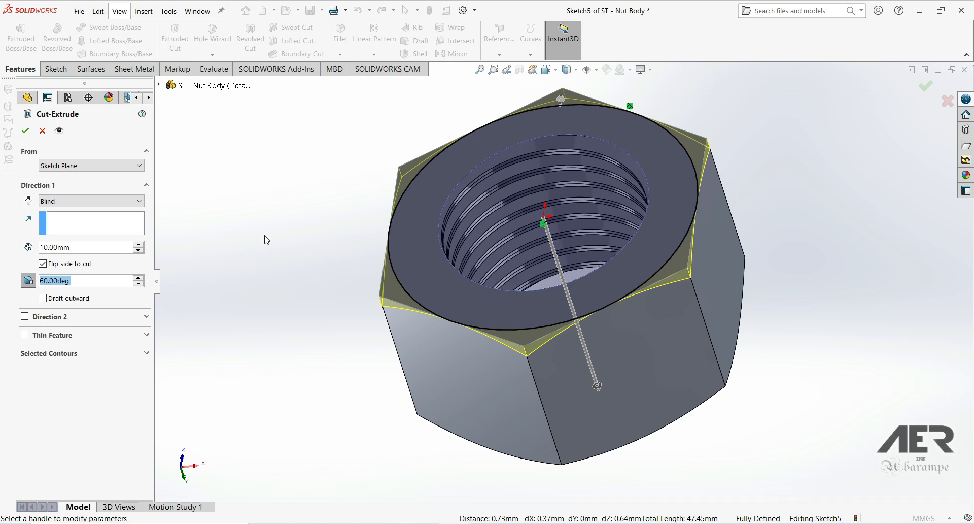
left_click(25, 131)
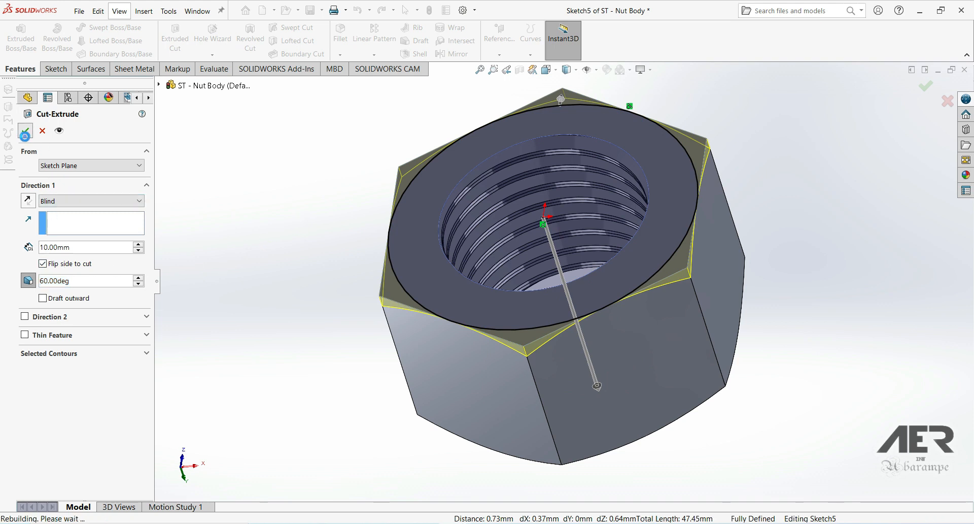
middle_click_drag(512, 269, 607, 313)
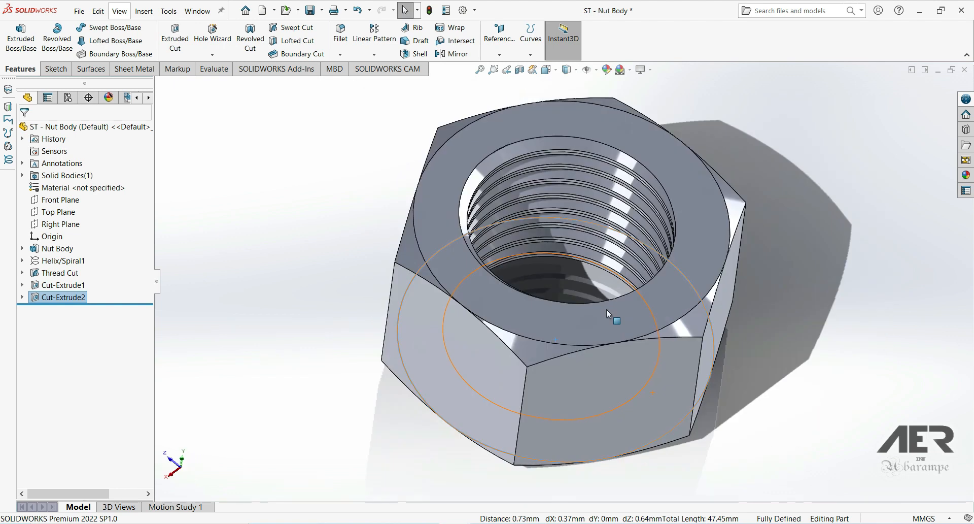
Rename the first corner cut as Nut Cut and the second corner cut as Nut Cut 2
left_click(70, 284)
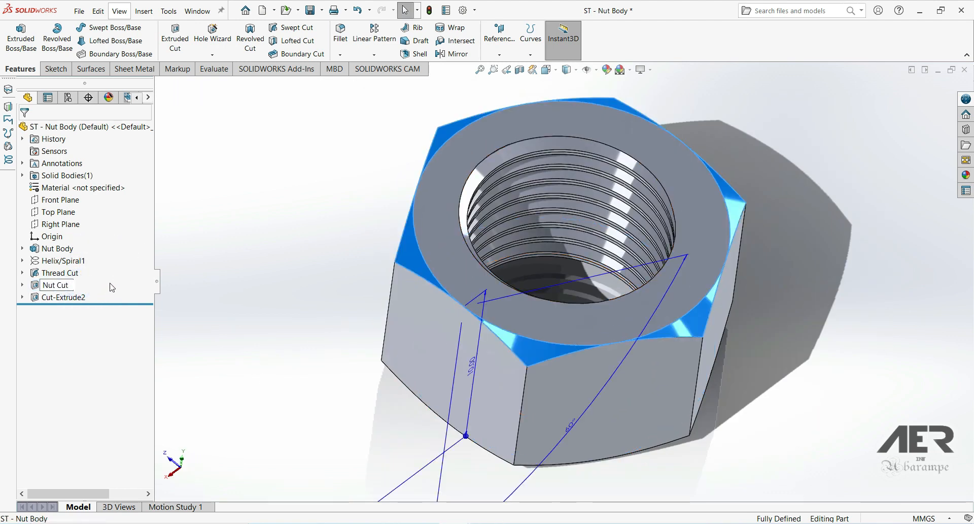
left_click(67, 302)
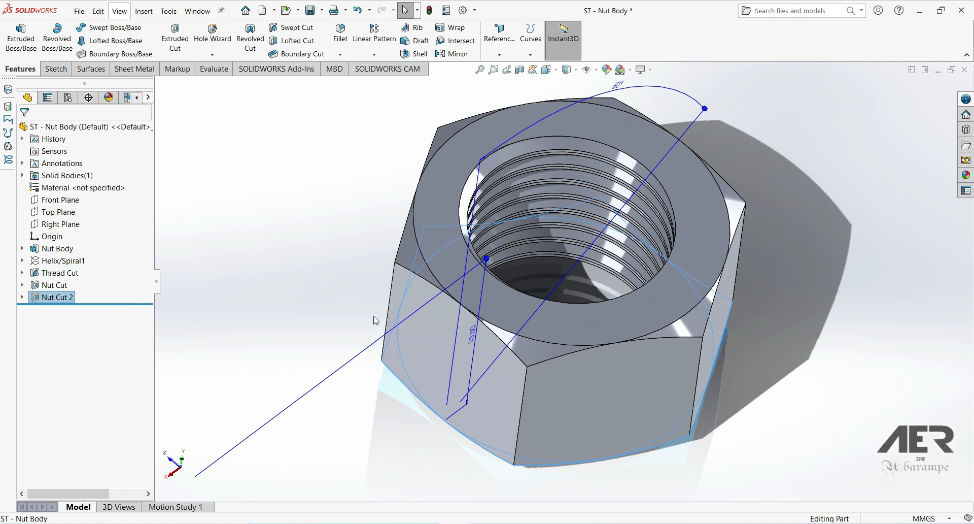
scroll(283, 270, "up", 3)
left_click(280, 266)
middle_click_drag(563, 350, 445, 281)
Save the nut part and switch to the open Assembly Standard Thread document
left_click(310, 11)
key("ctrl+Tab")
key("ctrl+Tab")
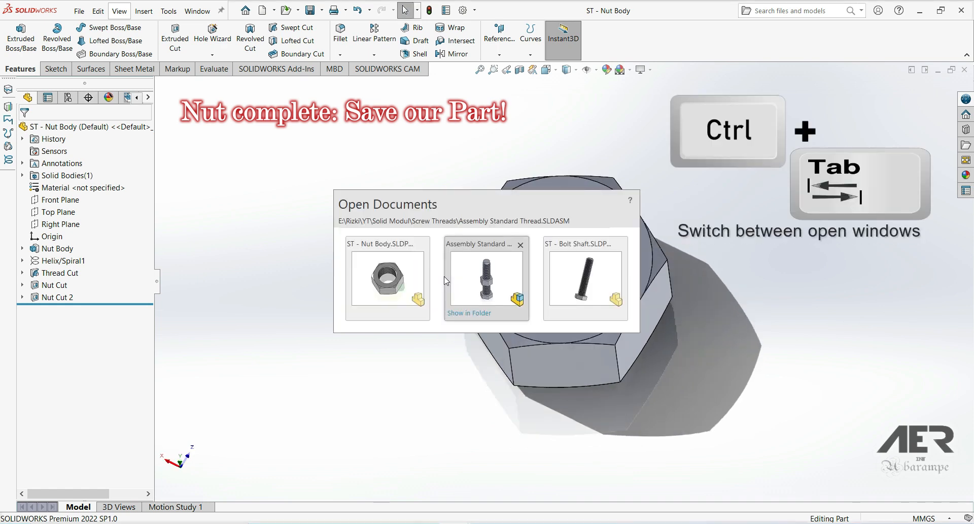
left_click(92, 76)
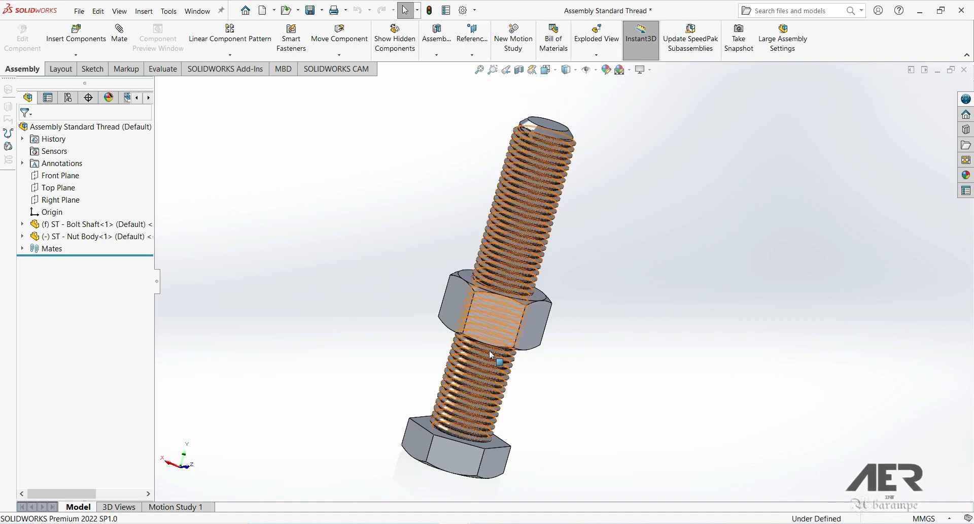
Examine the finished bolt and nut in the assembly from the thread end, the head end and the sides
middle_click_drag(482, 377, 457, 228)
middle_click_drag(458, 316, 298, 195)
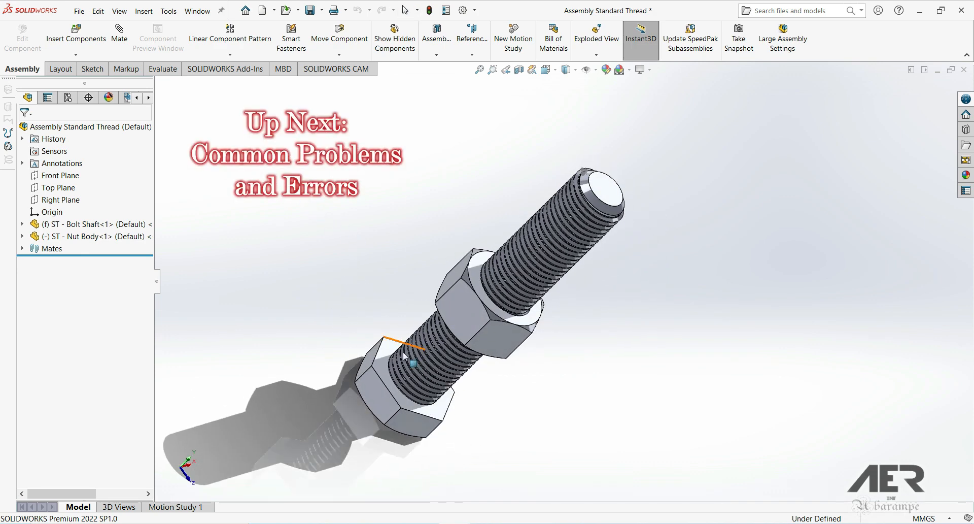
middle_click_drag(407, 361, 523, 302)
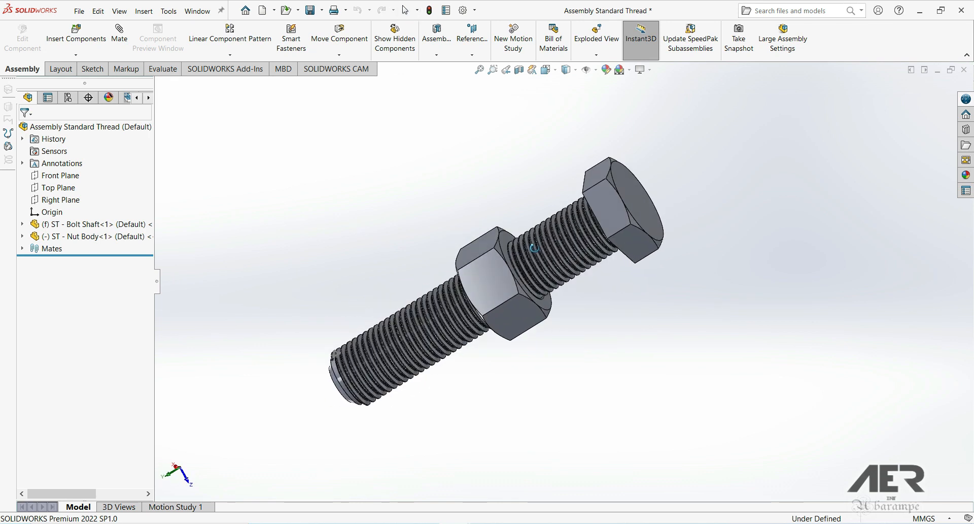
middle_click_drag(555, 237, 481, 421)
middle_click_drag(416, 425, 370, 470)
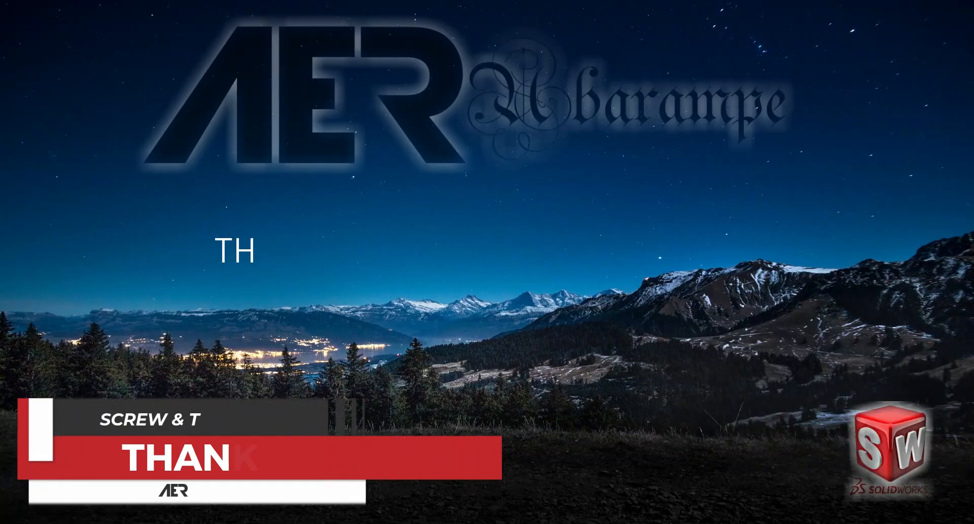